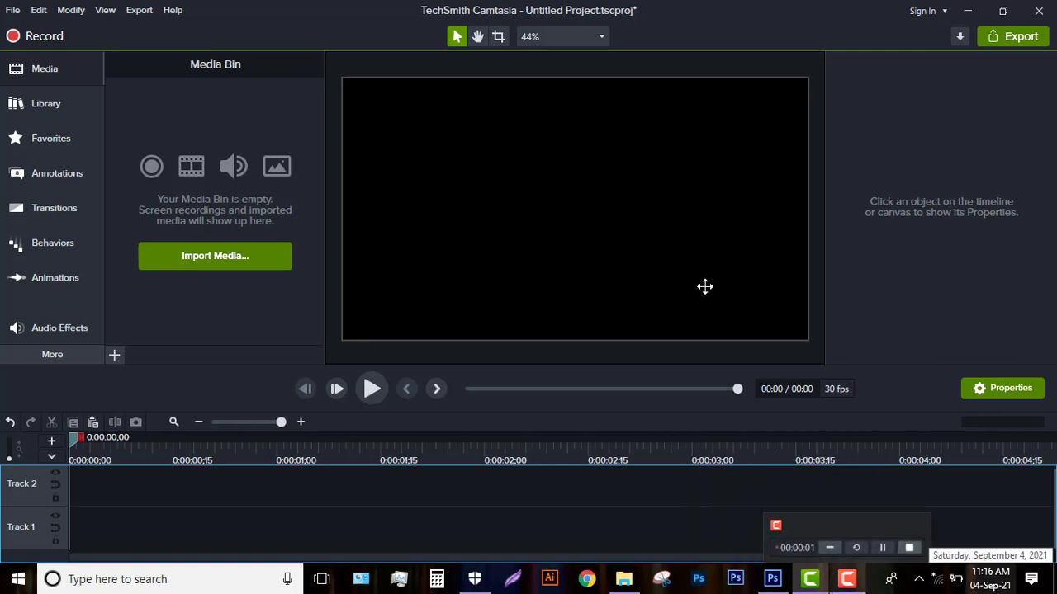
Move the screen recording clip to the start of Track 1 and remove all empty tracks from the timeline.
key(ctrl+z)
click(684, 513)
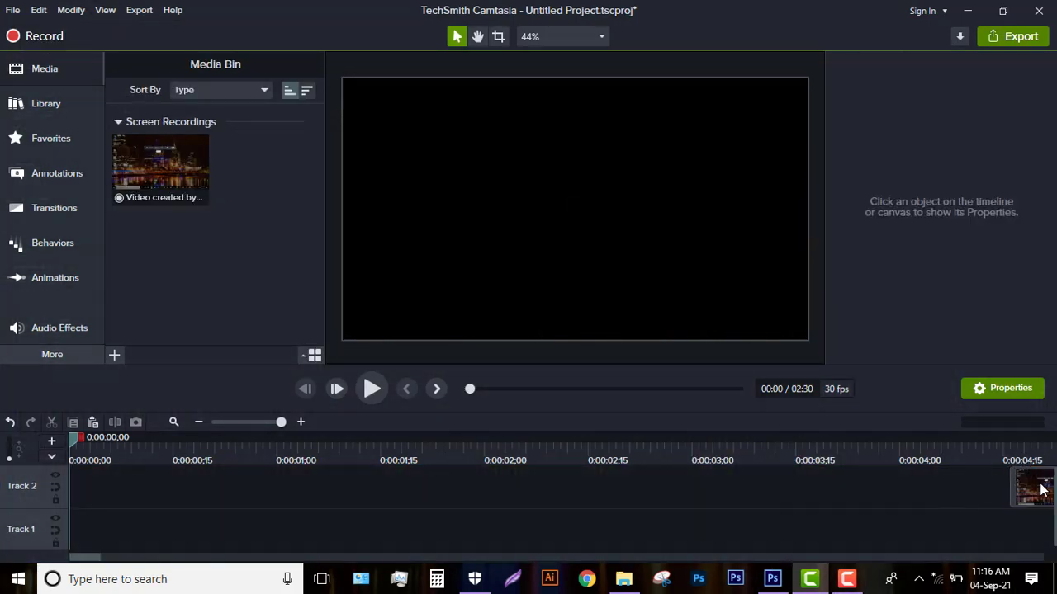
drag(1042, 490, 258, 516)
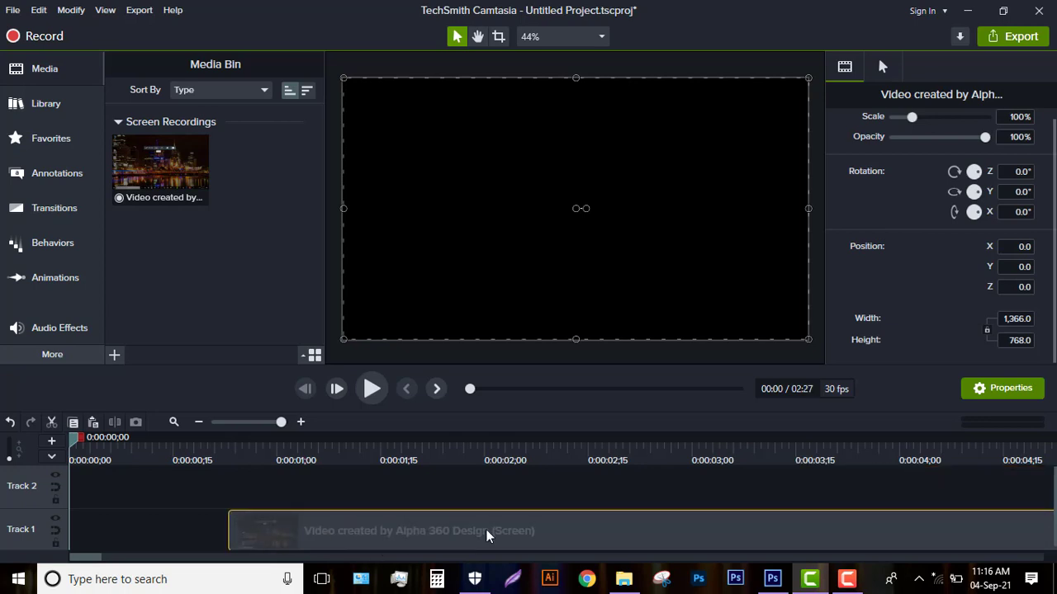
drag(486, 529, 135, 526)
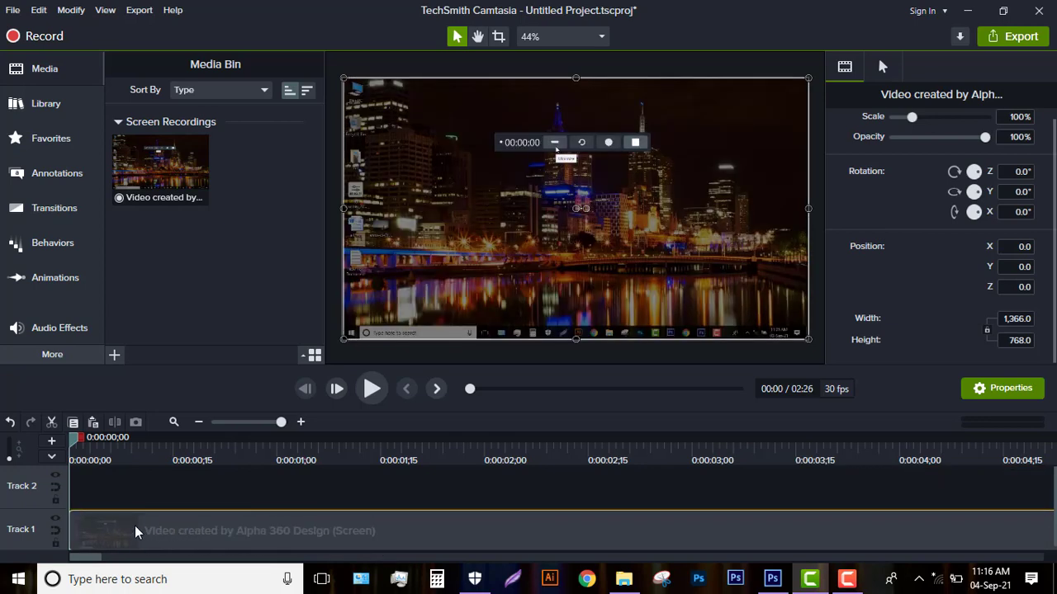
right_click(163, 481)
click(257, 305)
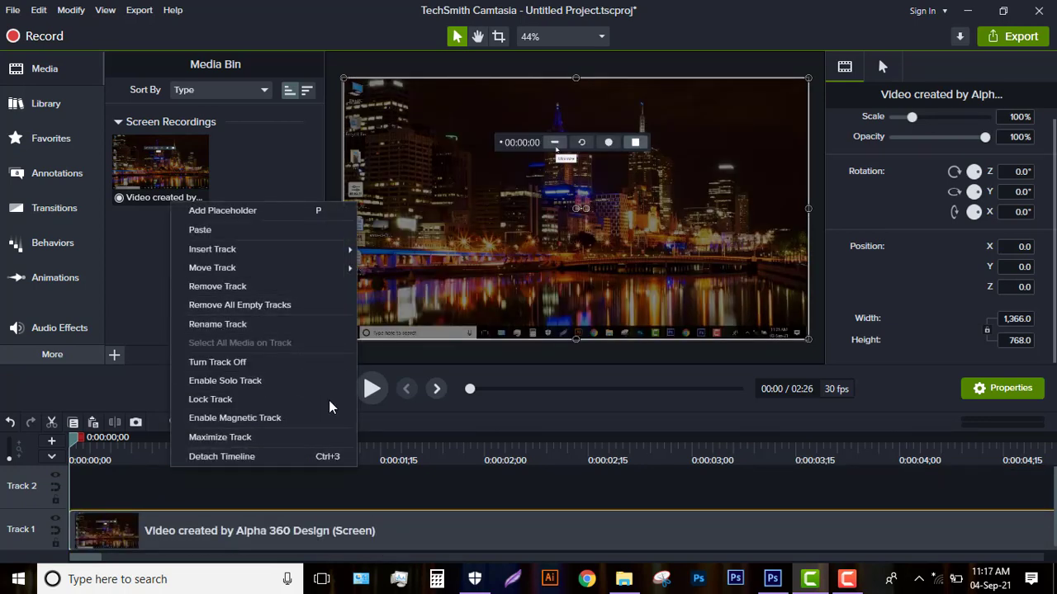
Shift the screen recording along Track 1 to start at about 1:12, leaving a gap at the beginning of the timeline.
click(372, 389)
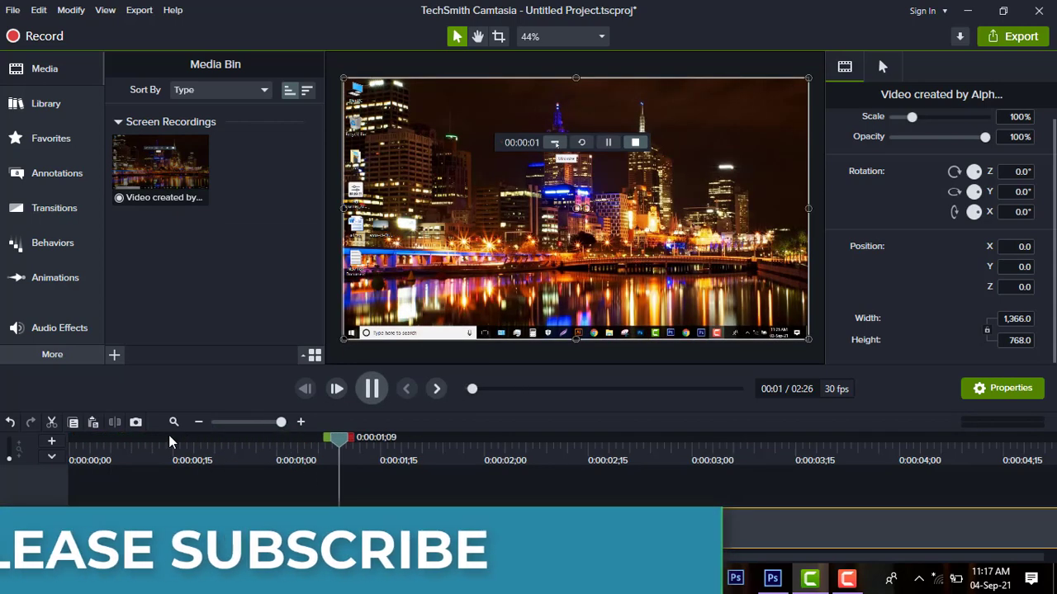
key(space)
click(198, 421)
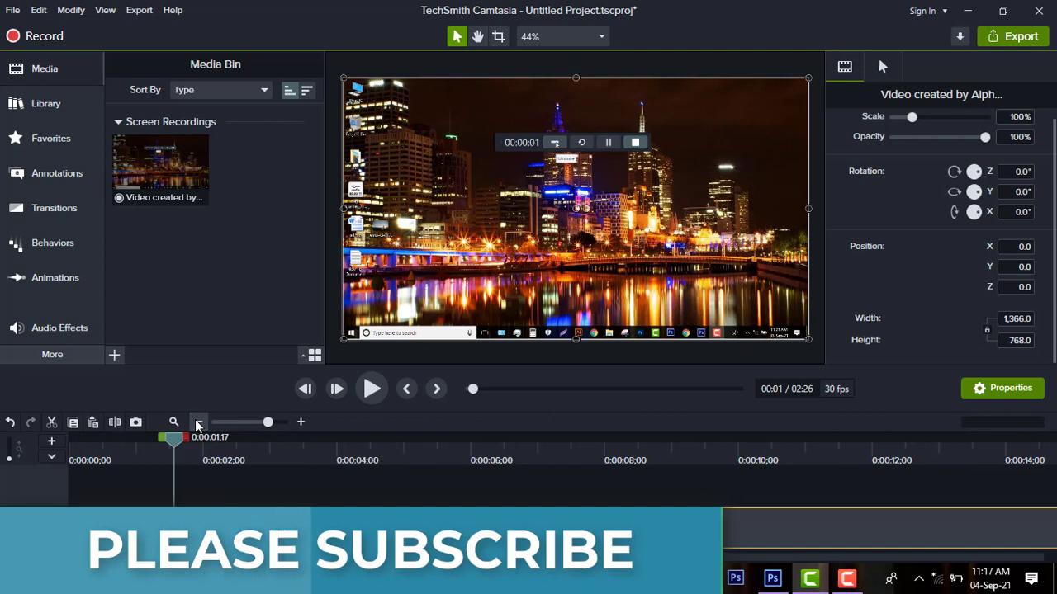
click(198, 422)
click(198, 422)
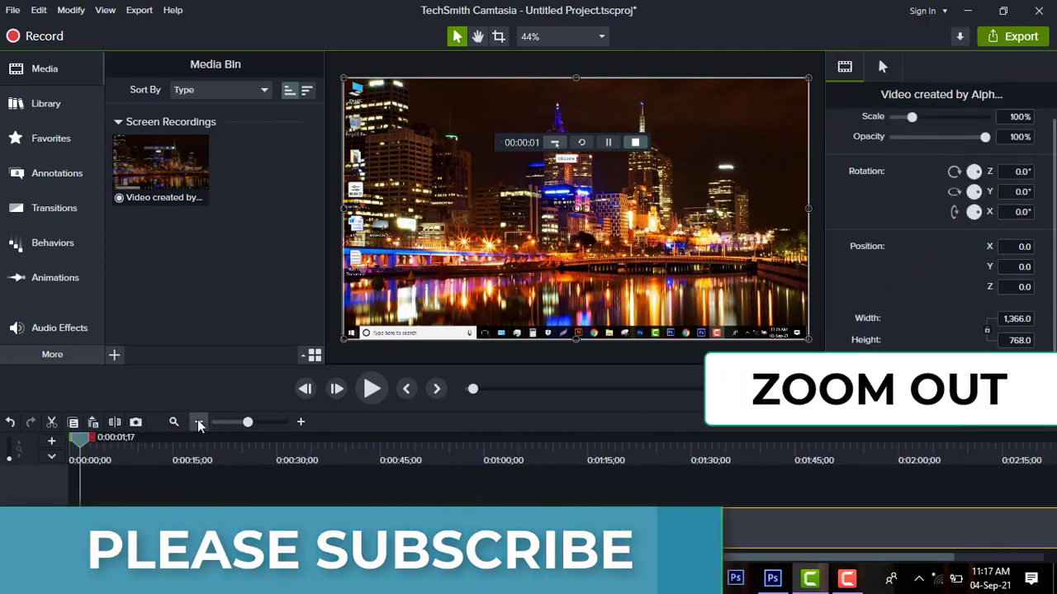
click(198, 421)
click(198, 422)
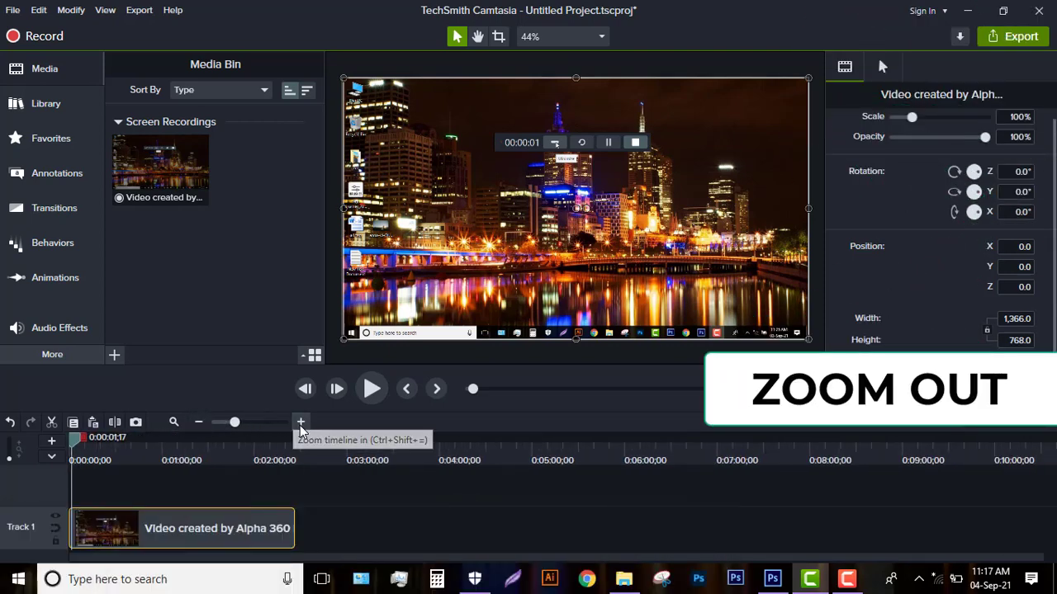
click(301, 422)
click(300, 422)
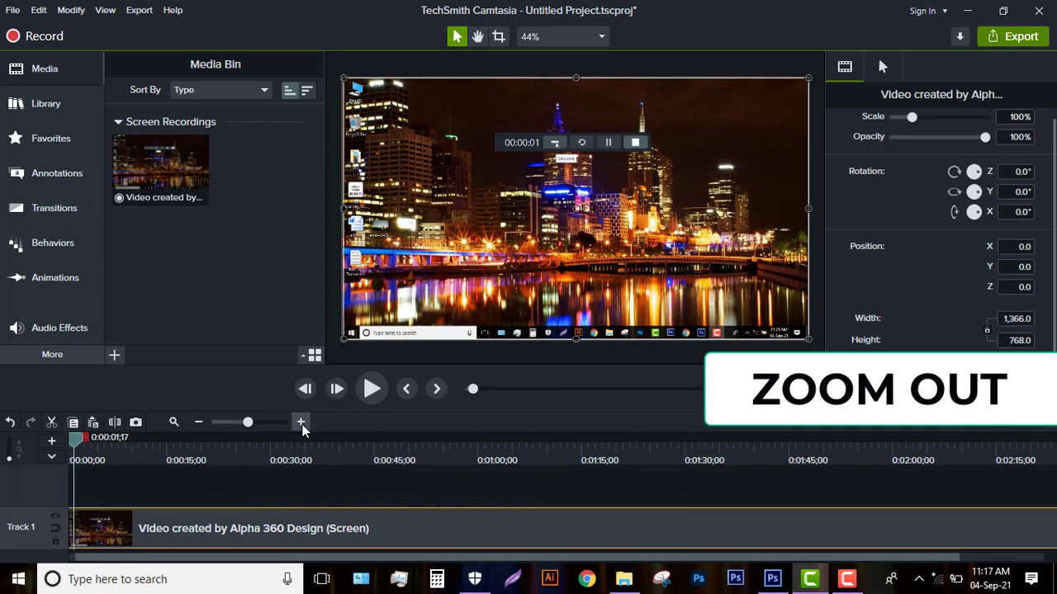
click(198, 422)
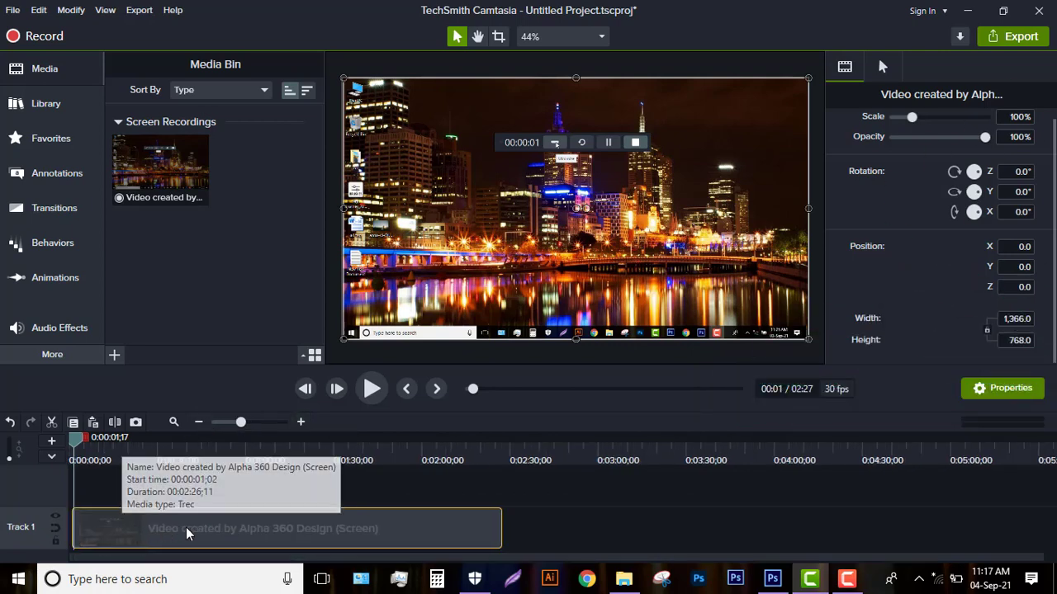
drag(185, 527, 345, 527)
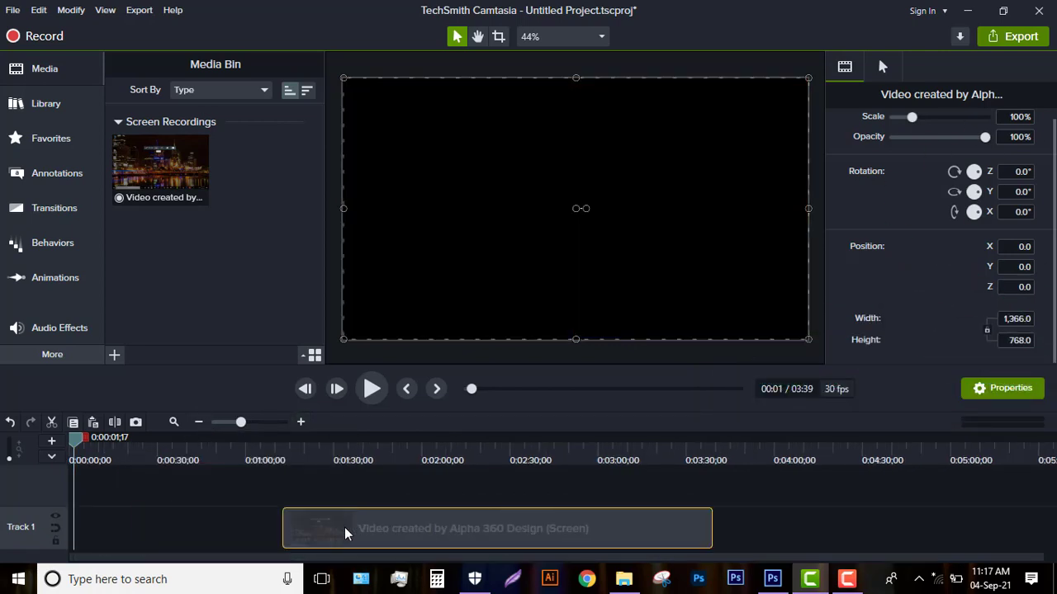
Add the ripples intro from the Camtasia 2021 library to the beginning of Track 1.
click(47, 102)
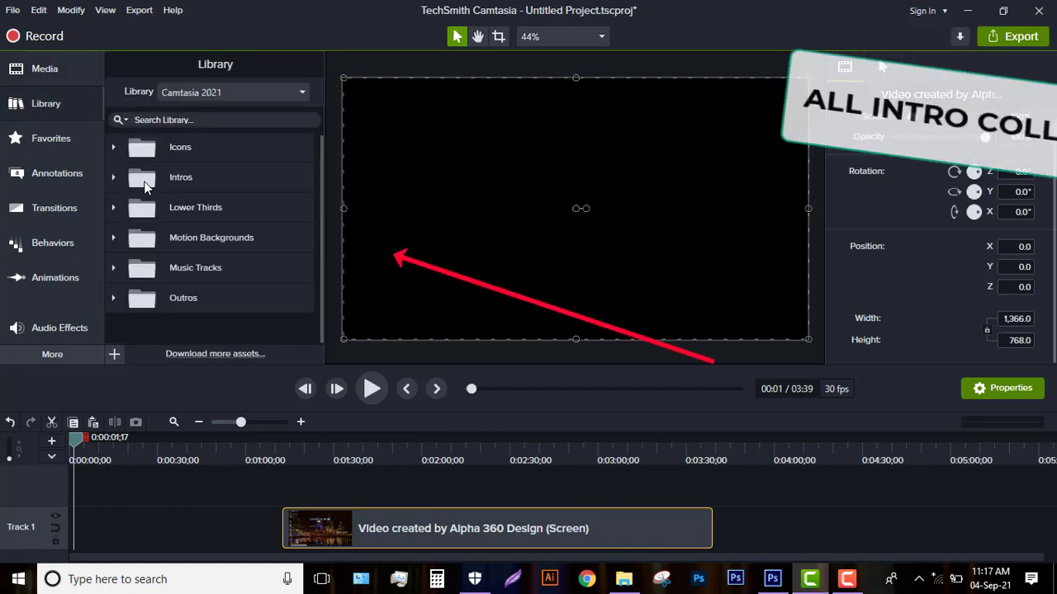
click(113, 177)
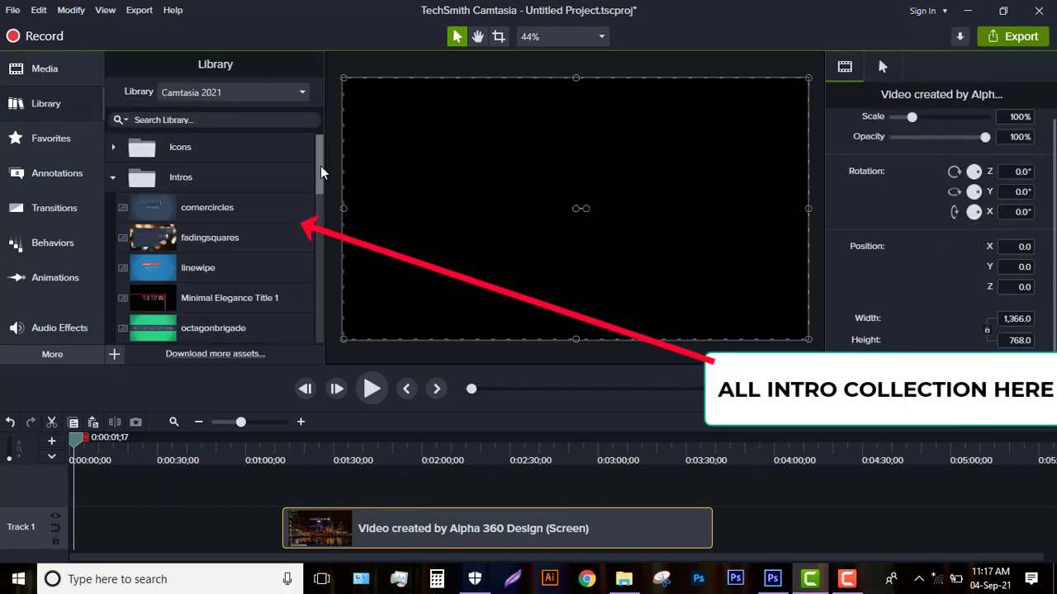
drag(320, 166, 323, 206)
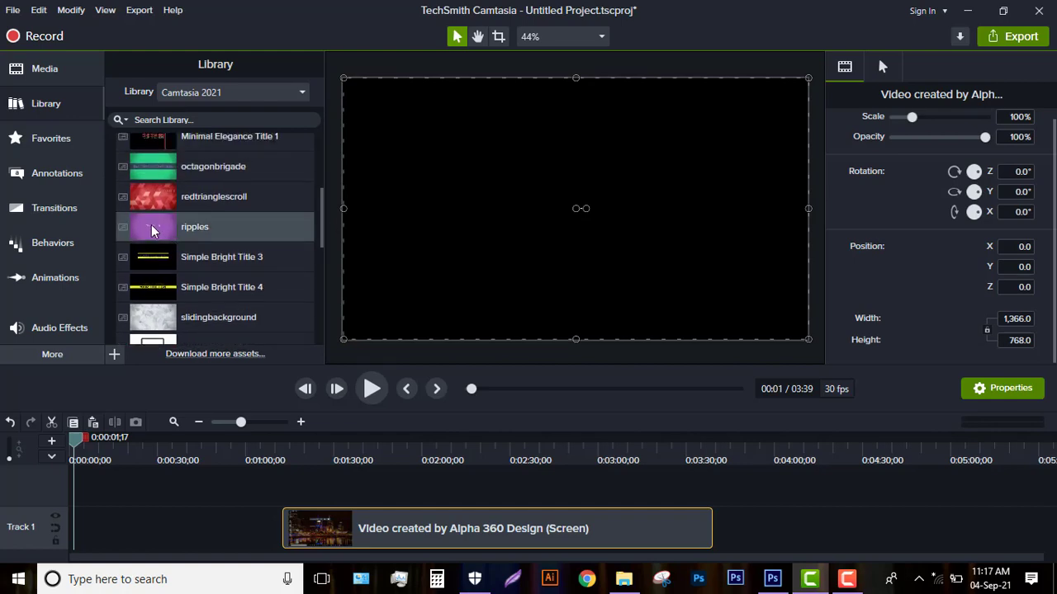
drag(151, 224, 25, 532)
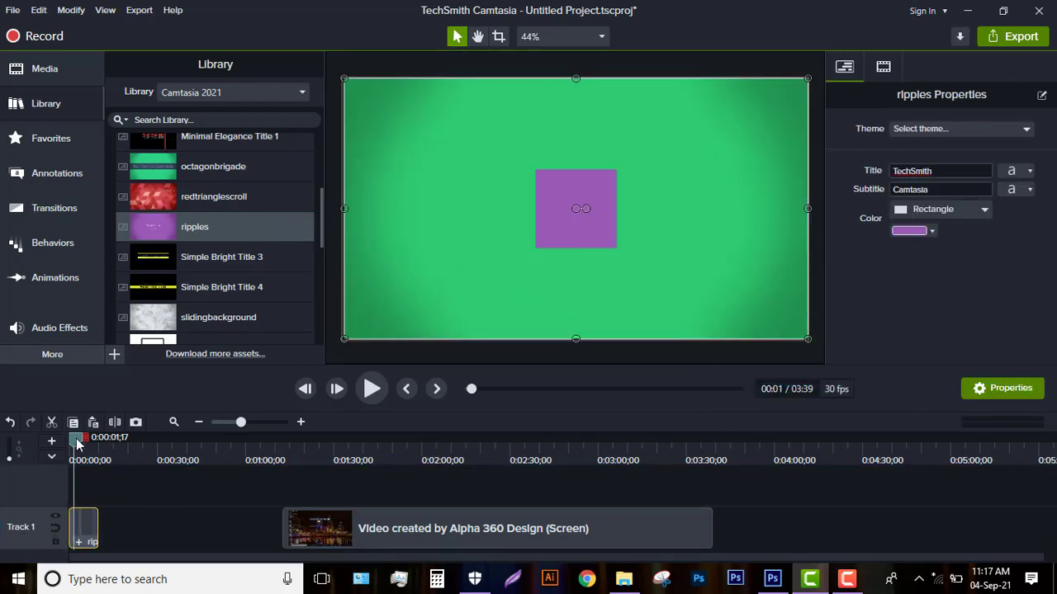
Change the ripples intro's title to "WELCOME TO" and its subtitle to "ALPHA 360 DESIGN".
drag(81, 443, 89, 446)
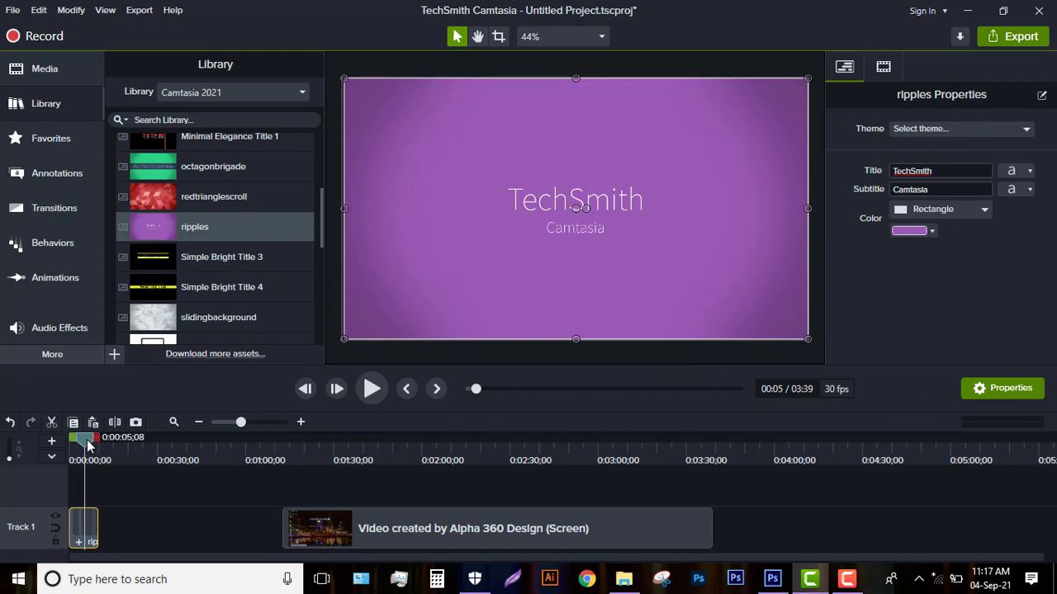
click(890, 171)
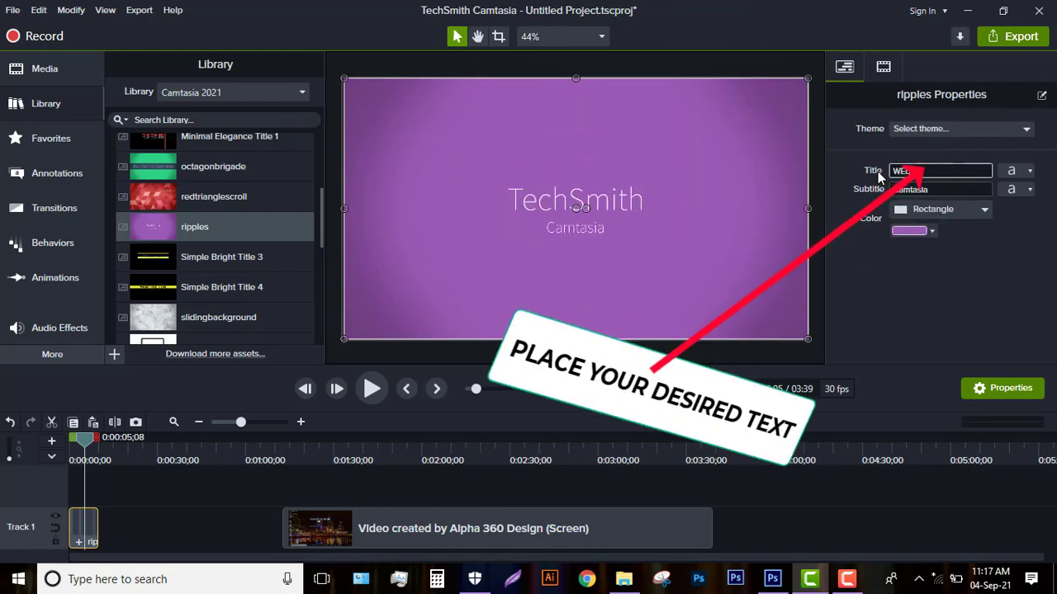
text(WELCOME TO)
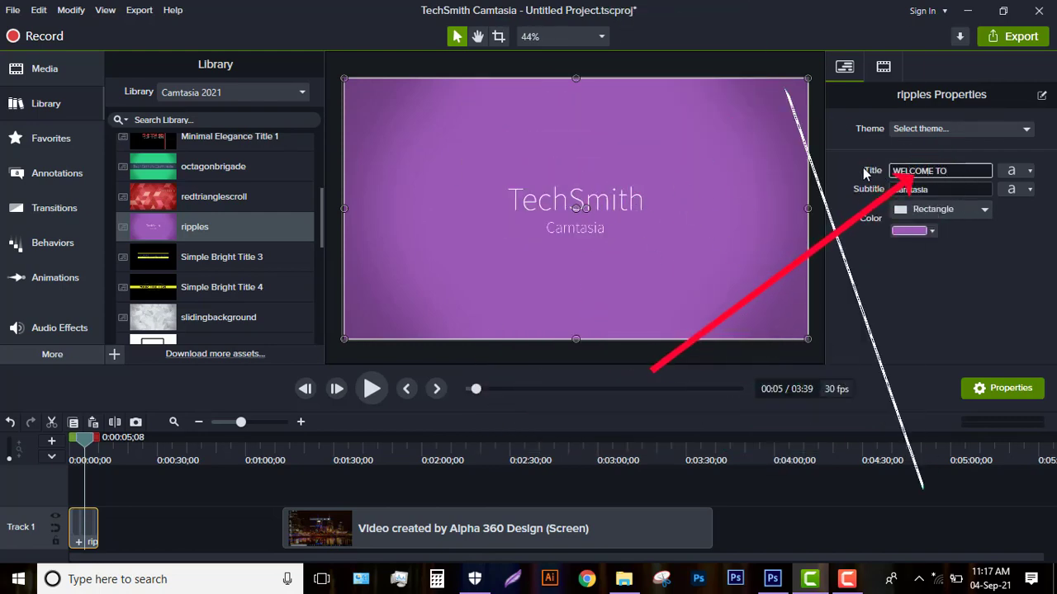
key(Tab)
click(894, 193)
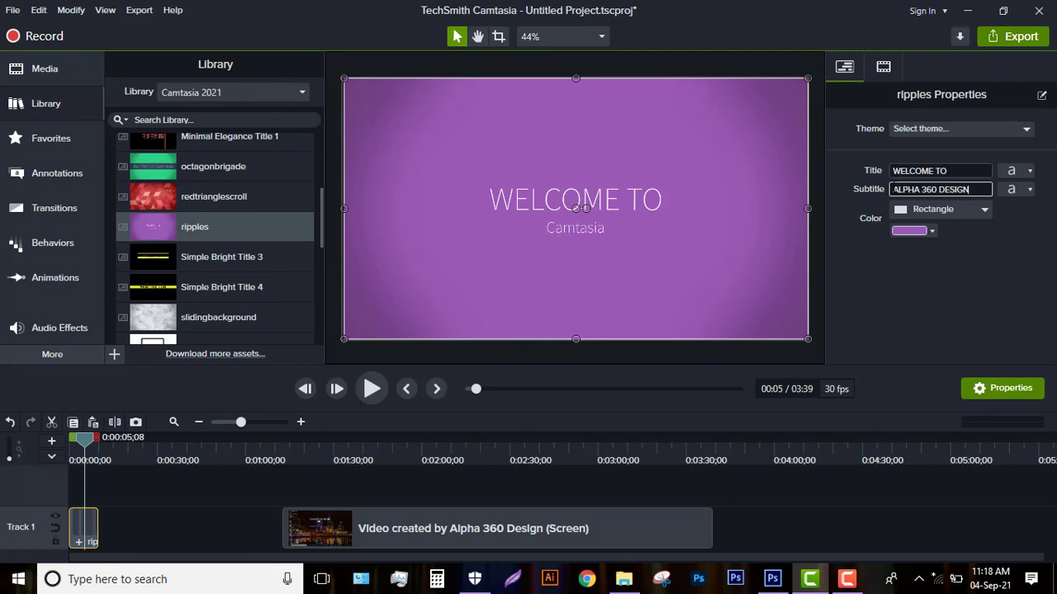
Set the font style of both the subtitle and the title of the ripples intro to Bold.
click(1020, 193)
click(938, 237)
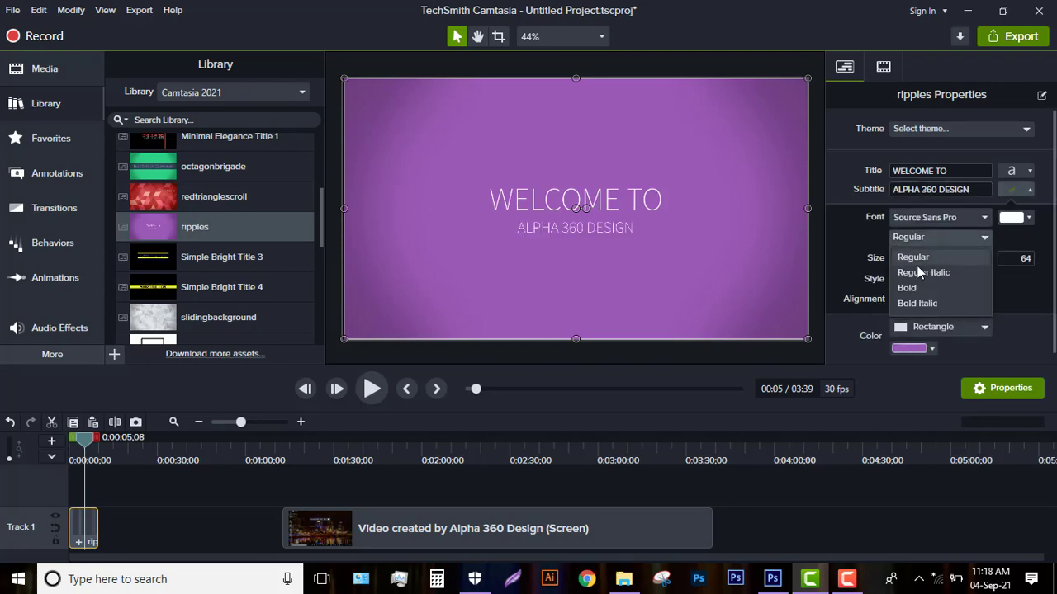
click(913, 288)
click(1017, 171)
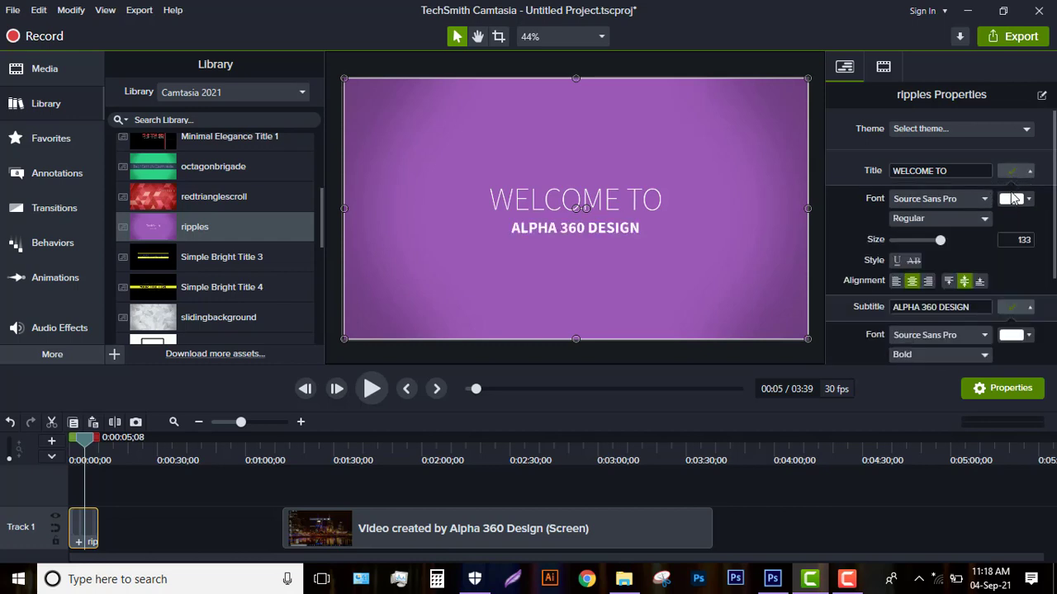
click(967, 222)
click(908, 271)
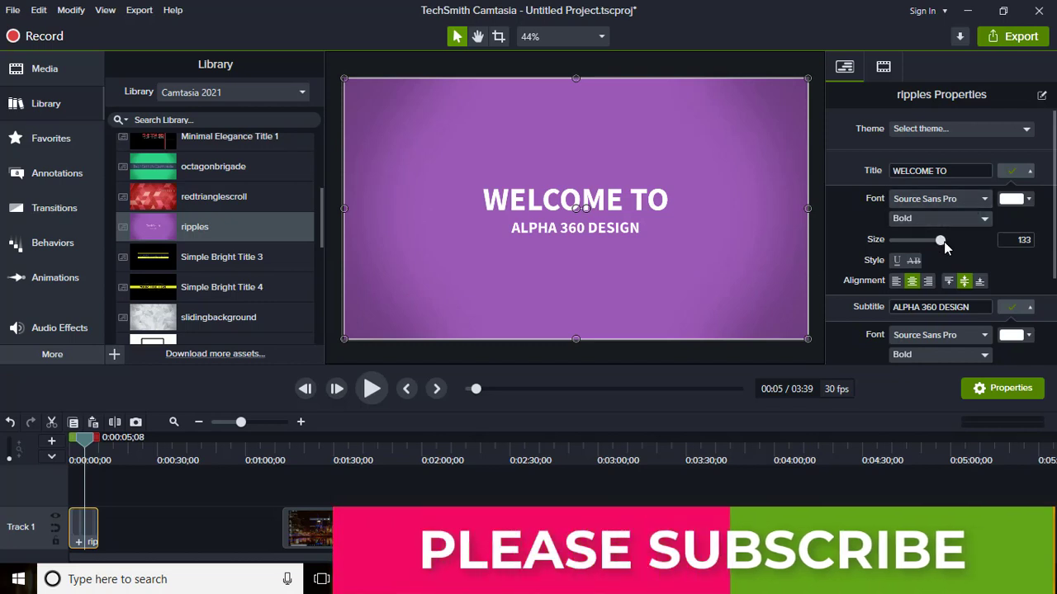
Increase the ripples intro's title size to 187 and its subtitle size to 162.
drag(941, 240, 960, 241)
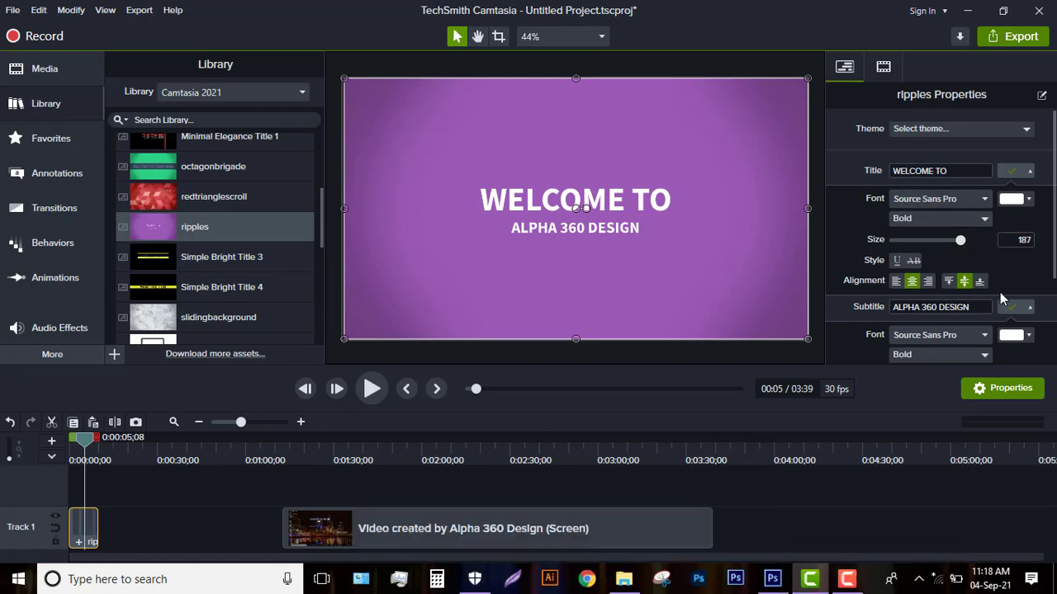
scroll(1052, 229, down, 3)
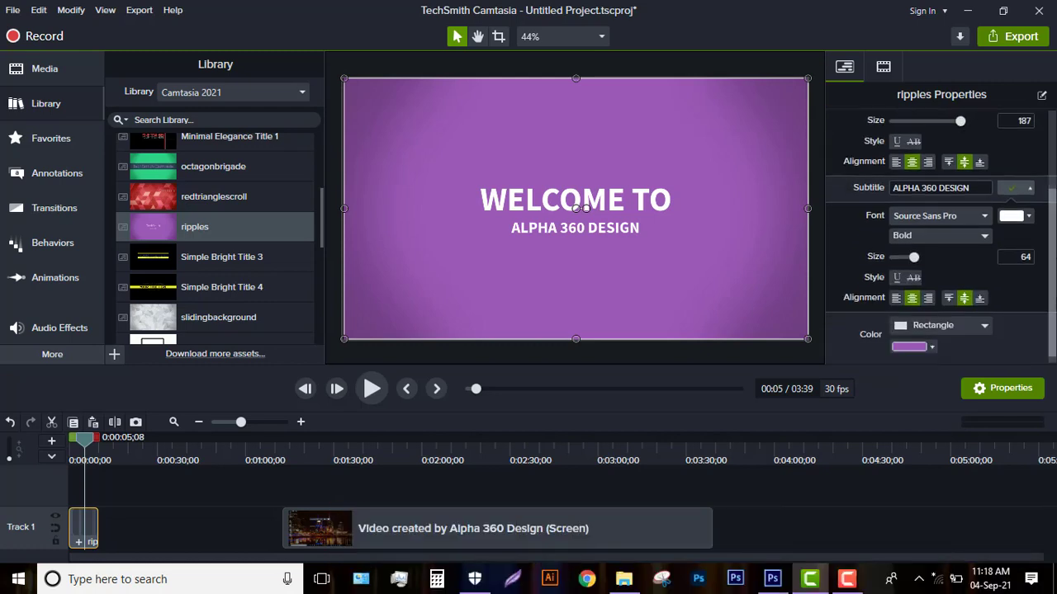
drag(914, 257, 952, 262)
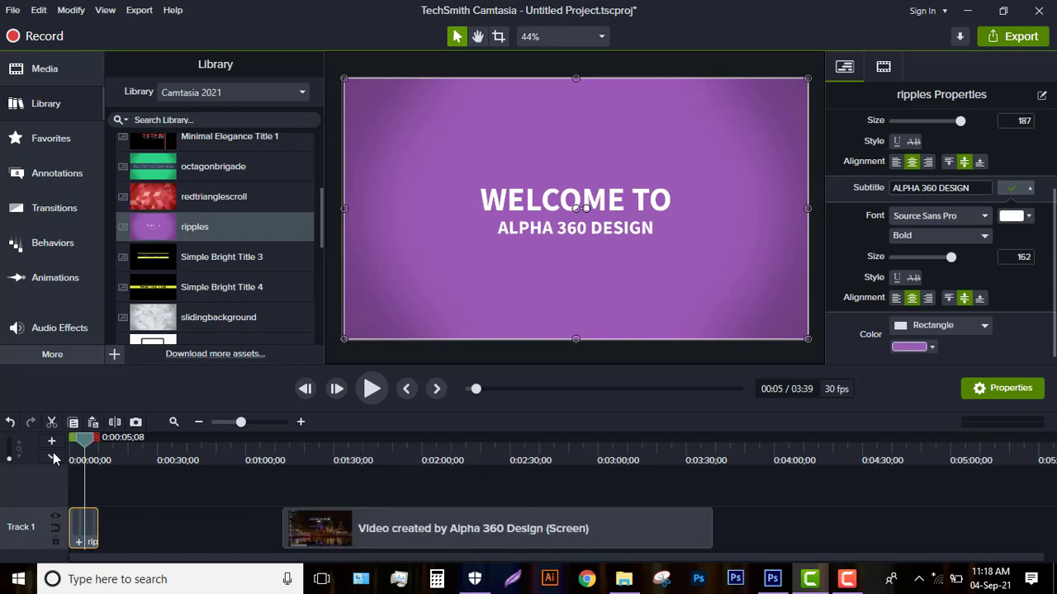
Play the customized ripples intro from the start of the timeline to check its animation.
drag(85, 442, 44, 444)
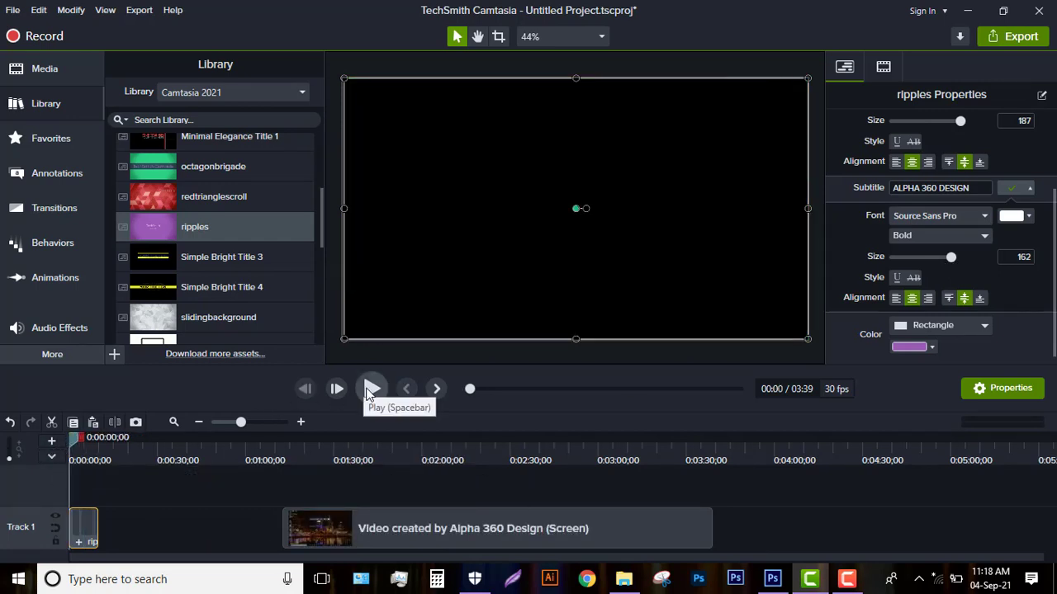
click(370, 391)
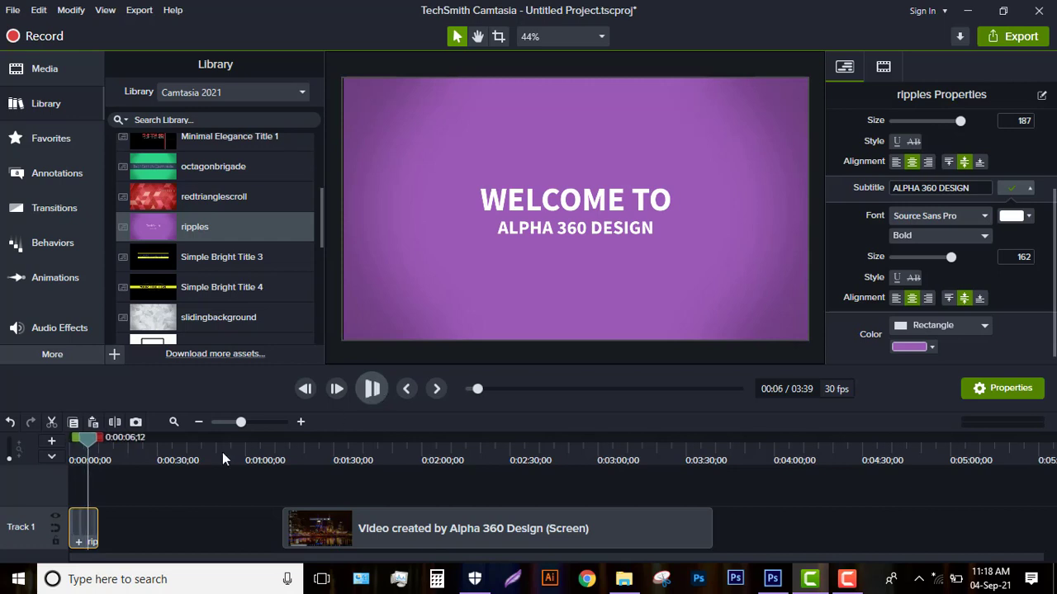
click(369, 391)
Replace the ripples intro on Track 1 with Minimal Elegance Title 1 from the library's Intros.
mouse_move(81, 446)
mouse_down()
mouse_move(75, 438)
mouse_move(88, 440)
mouse_up()
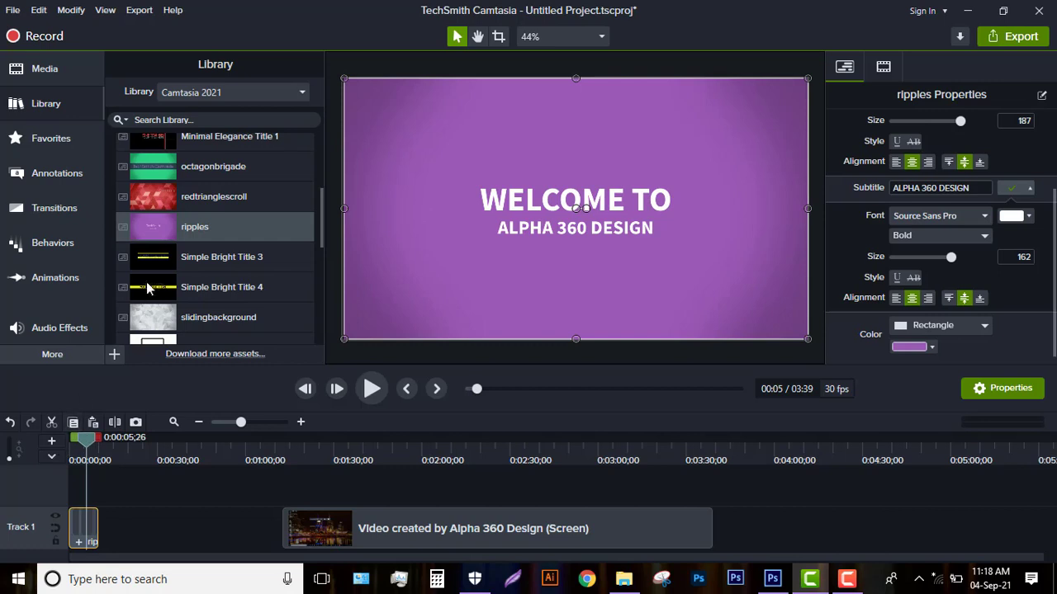
drag(317, 216, 321, 173)
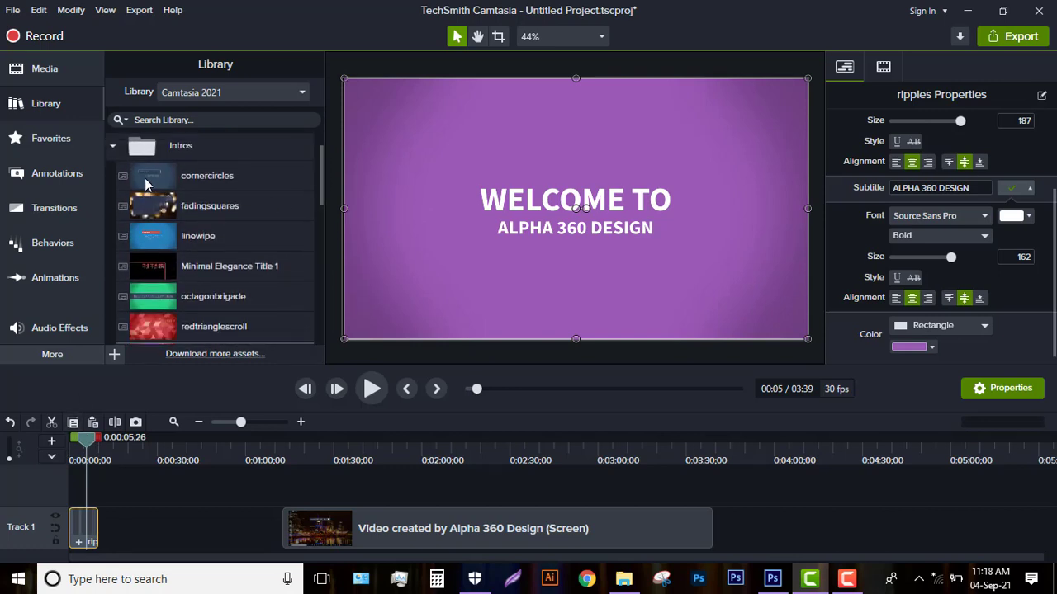
right_click(163, 266)
mouse_move(214, 295)
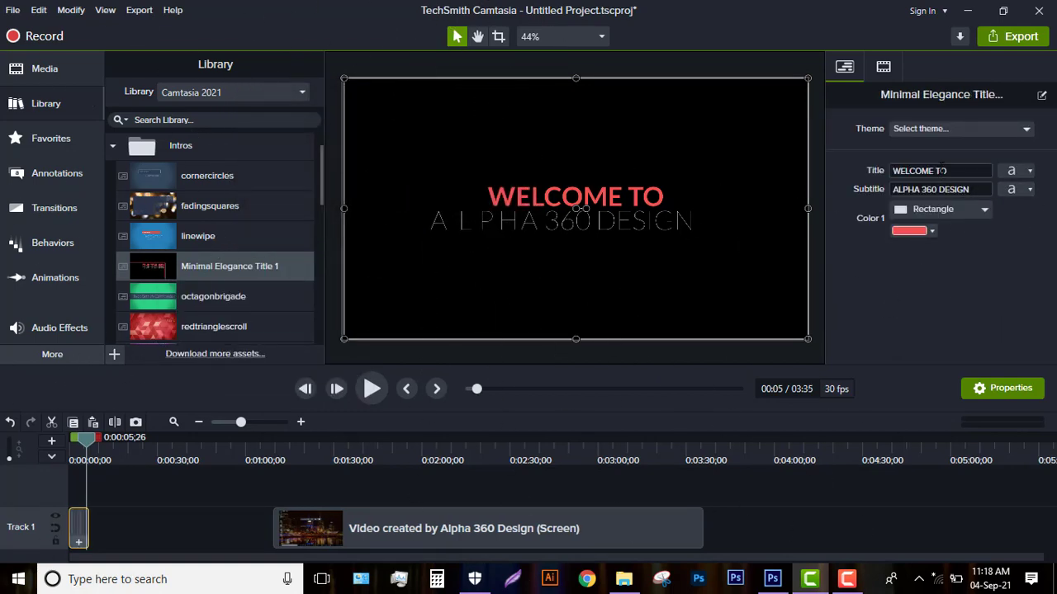
Set the subtitle of the Minimal Elegance Title 1 intro to Bold.
click(980, 189)
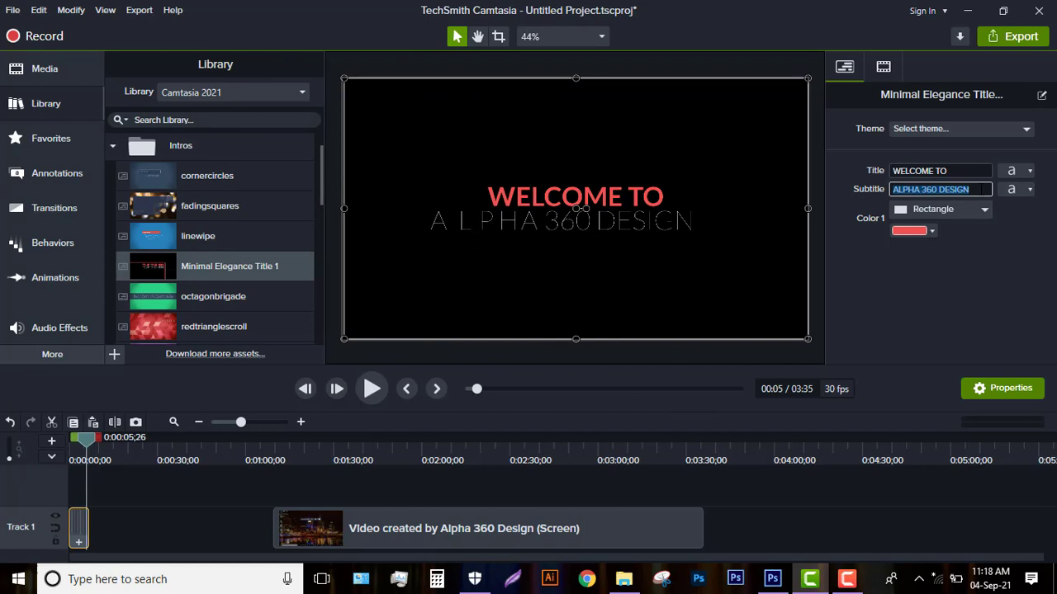
click(1011, 189)
click(938, 240)
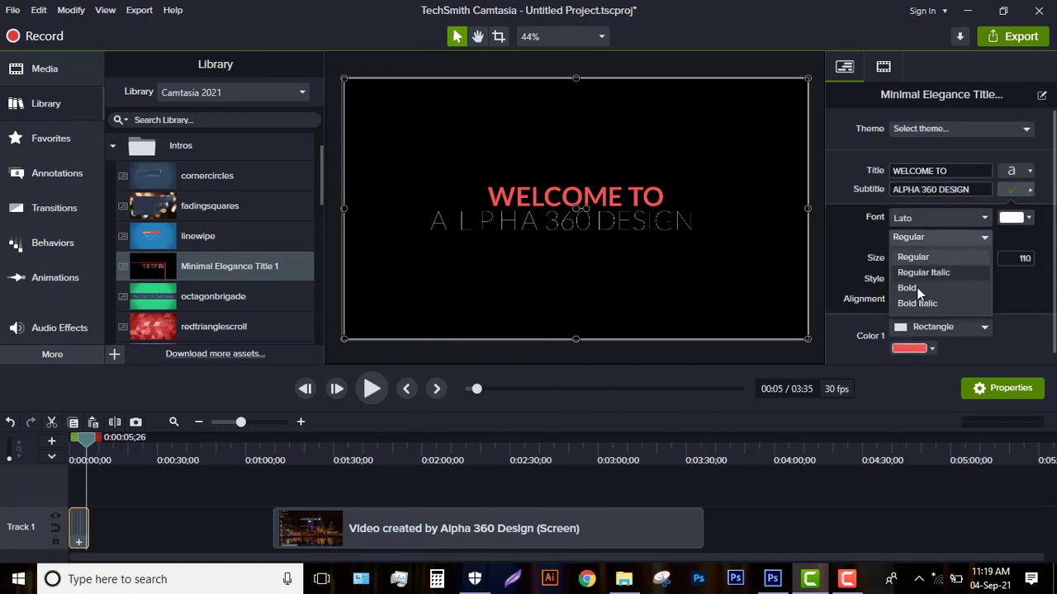
click(908, 288)
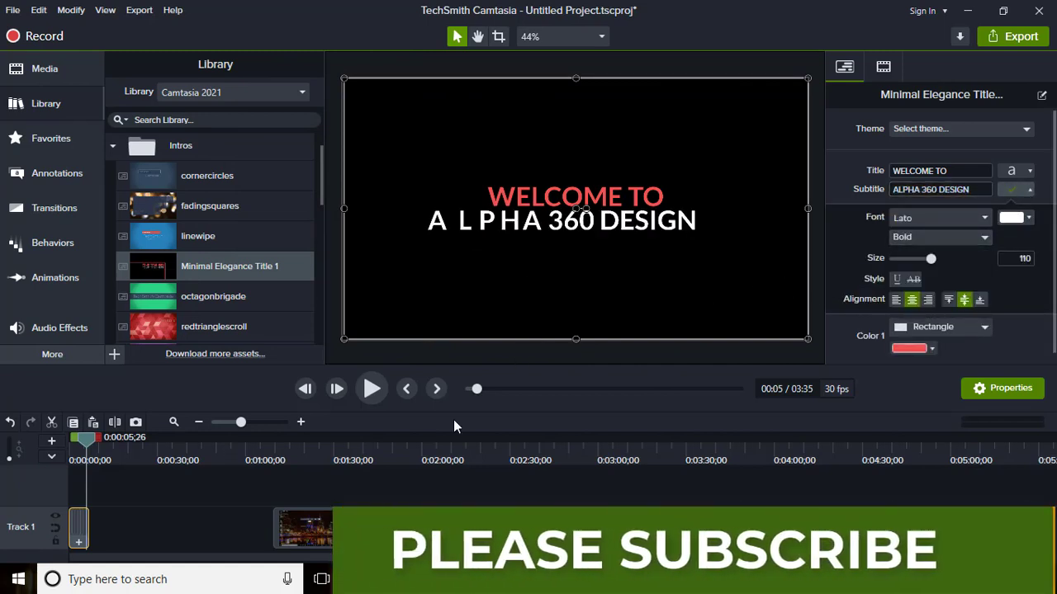
Preview the Minimal Elegance Title 1 intro from the start of the timeline.
drag(86, 439, 33, 447)
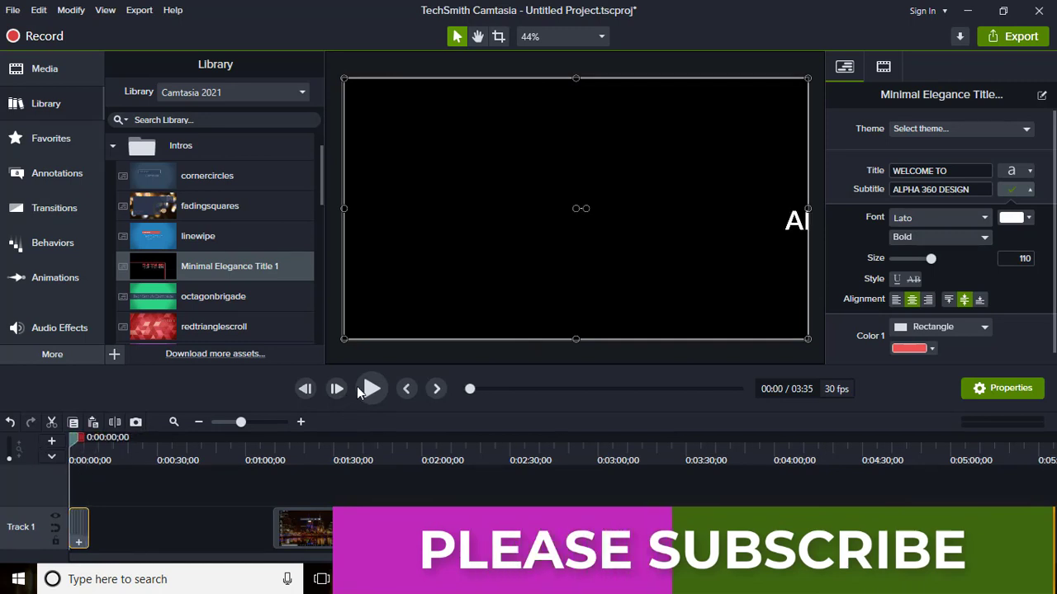
click(371, 407)
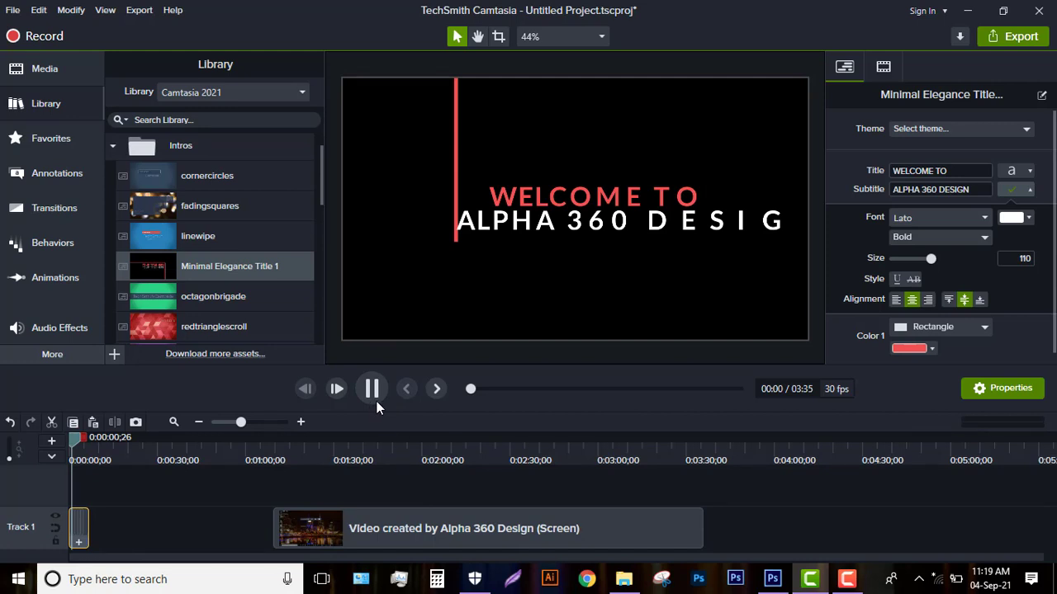
Narrow the "ALPHA 360 DESIGN" subtitle box to fit inside the intro's red lines, centre it horizontally, and play the intro from its start.
click(365, 400)
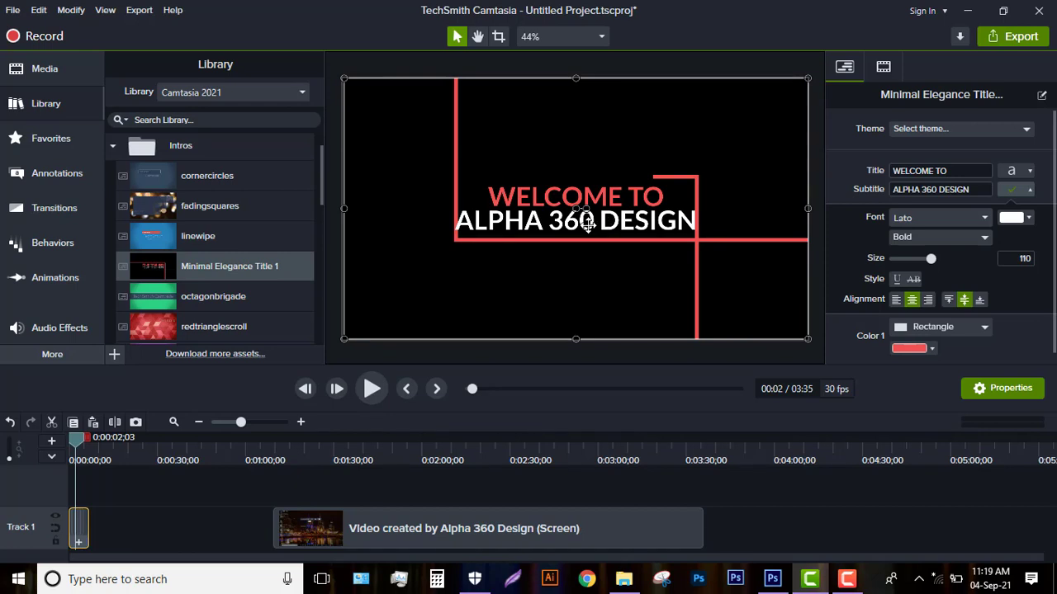
double_click(631, 221)
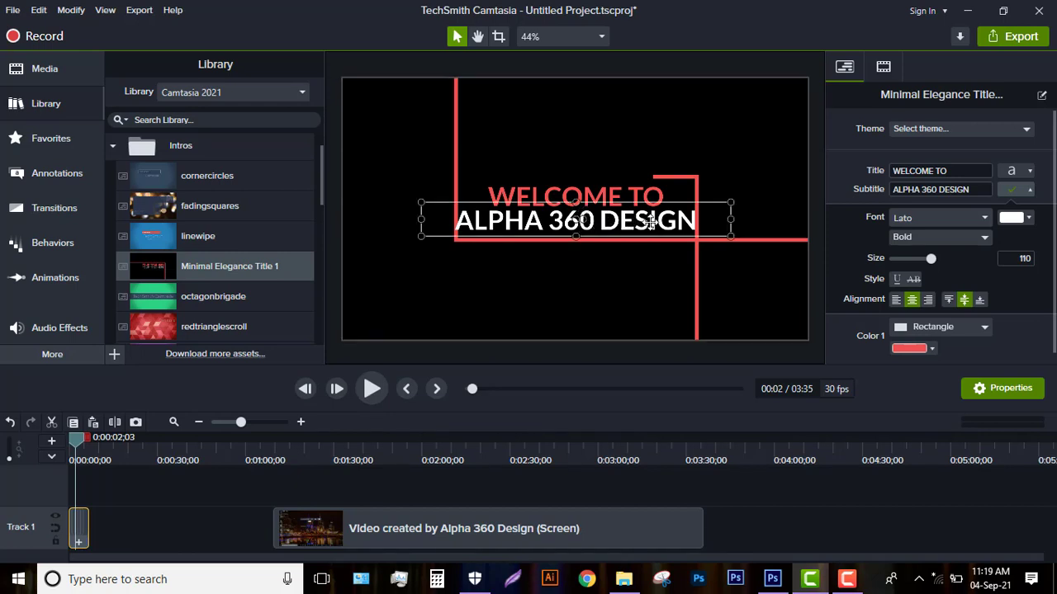
click(422, 218)
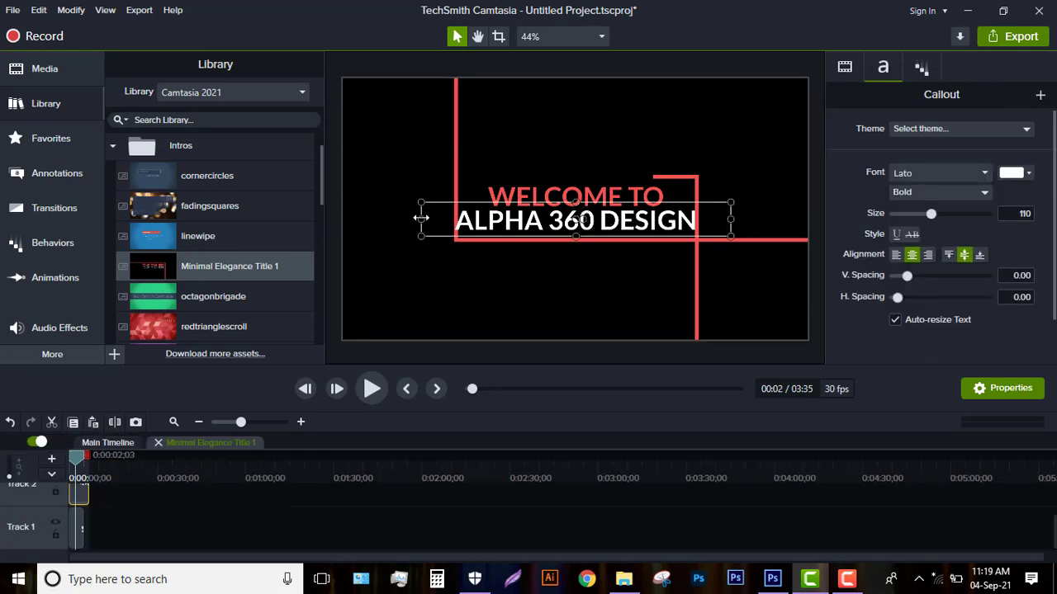
drag(432, 218, 454, 219)
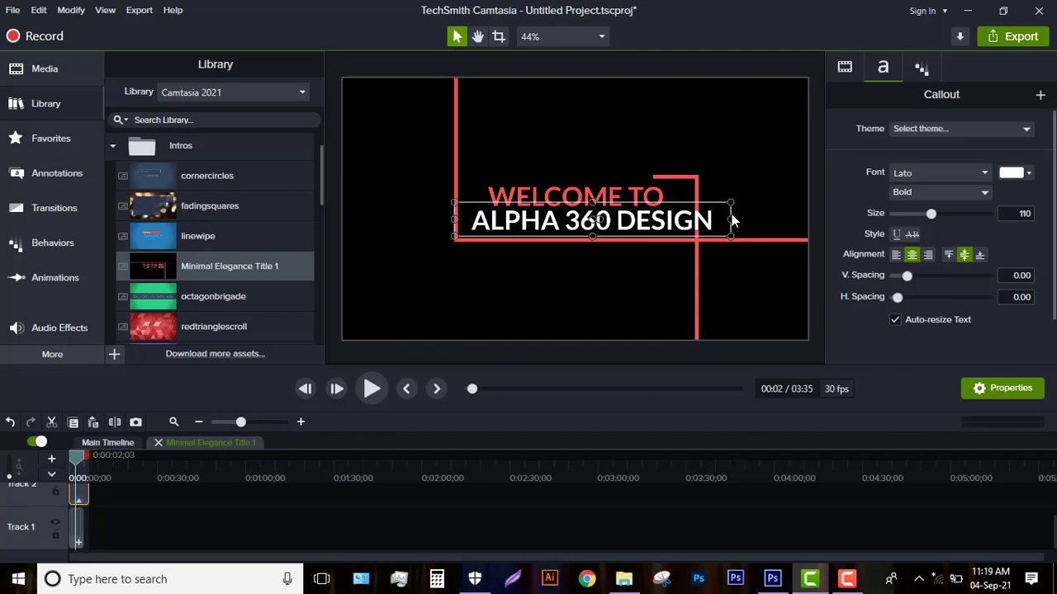
drag(730, 217, 679, 218)
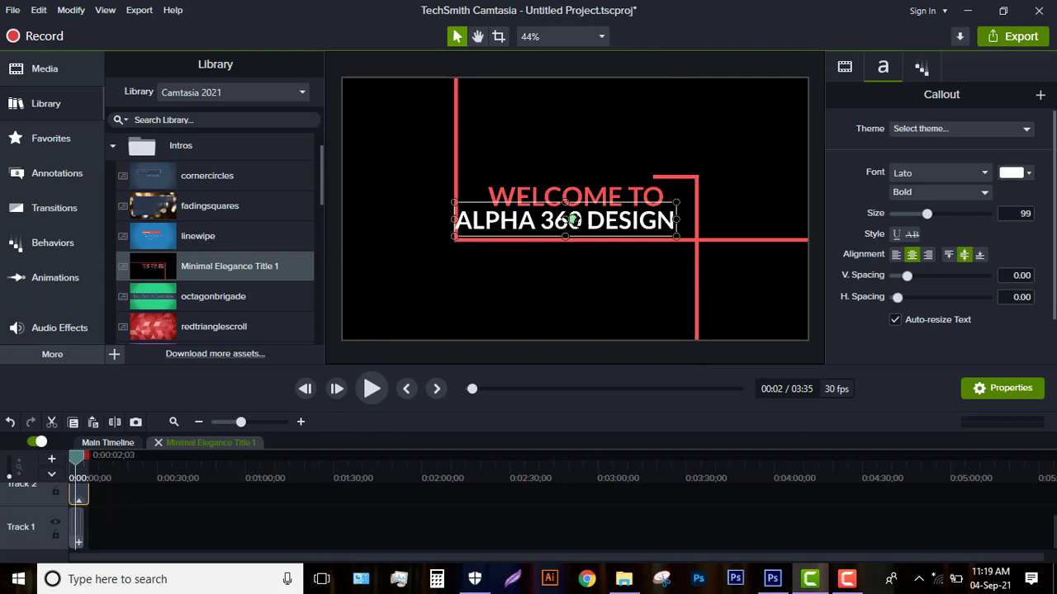
drag(609, 219, 621, 221)
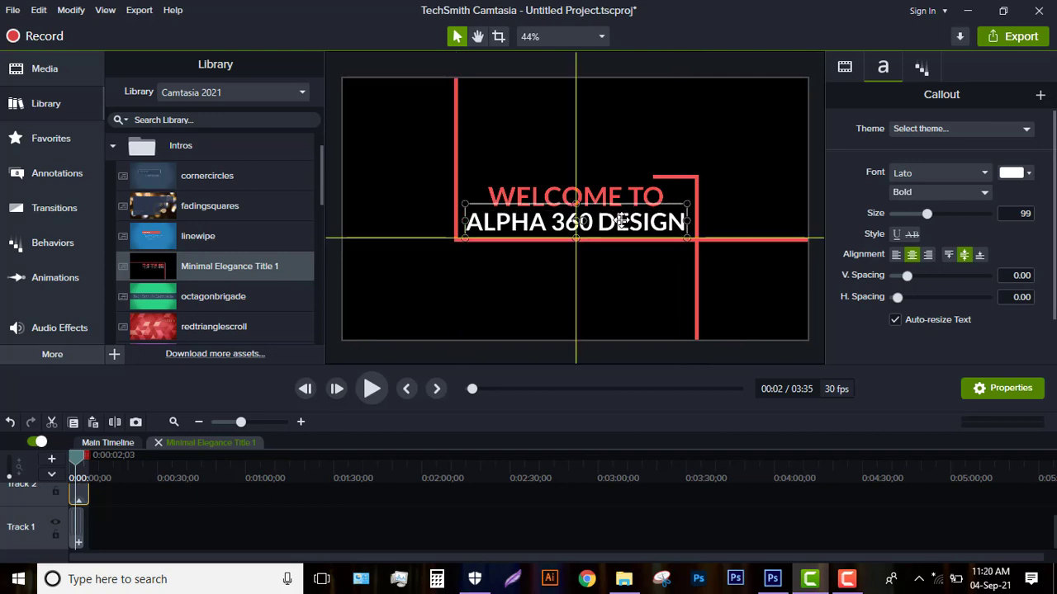
click(69, 464)
click(371, 388)
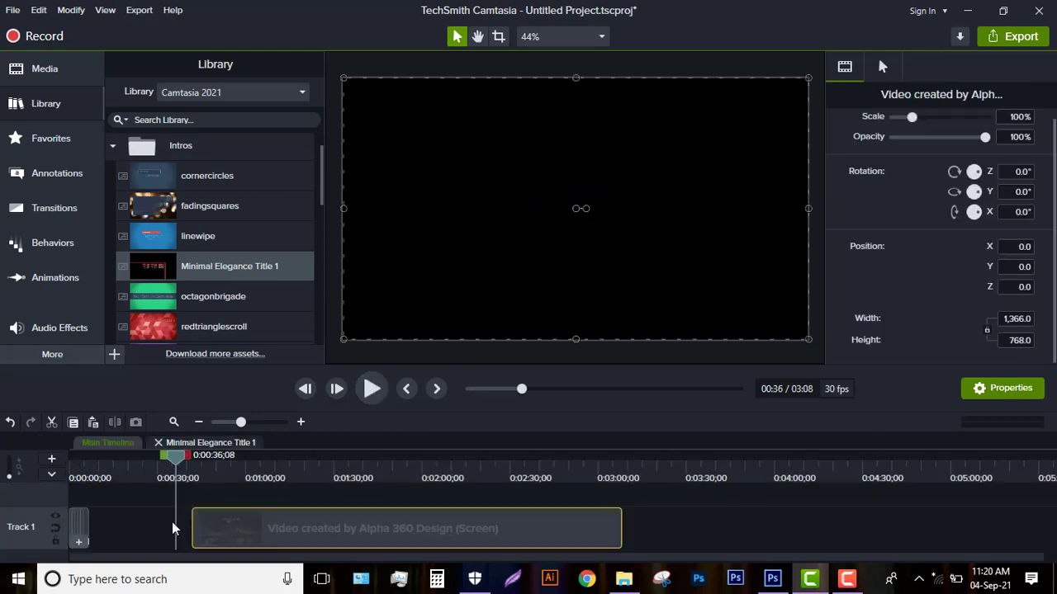
Add the bokehdots clip from the library's Motion Backgrounds directly after the screen recording on Track 1.
click(50, 139)
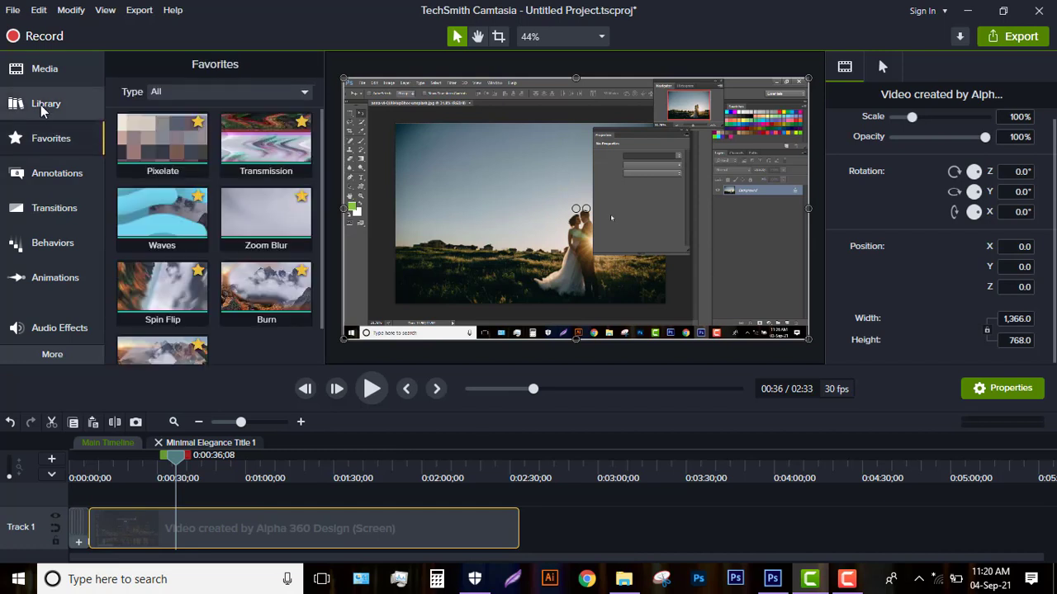
click(40, 104)
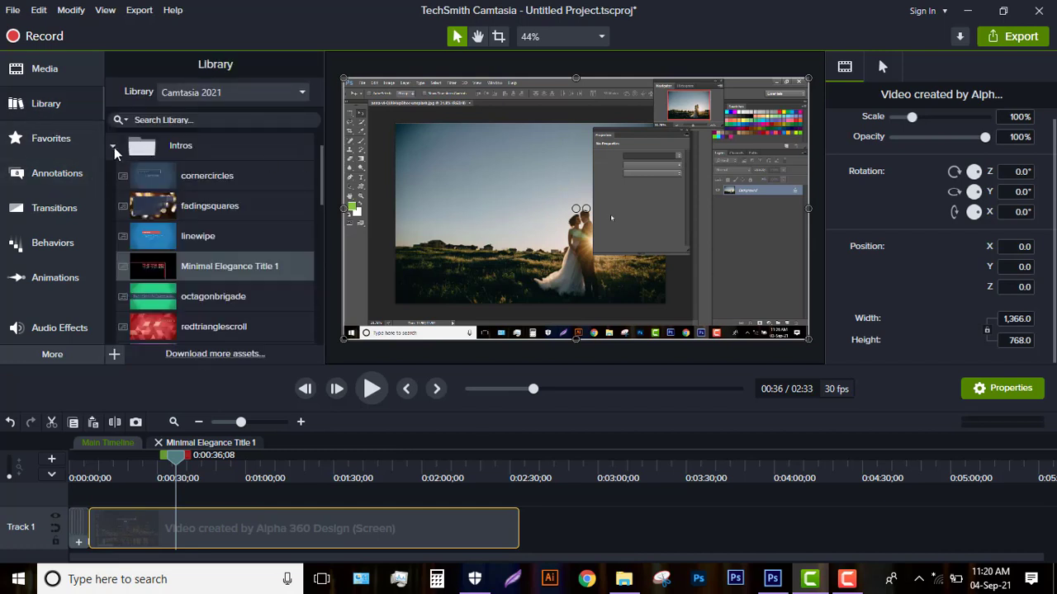
click(113, 150)
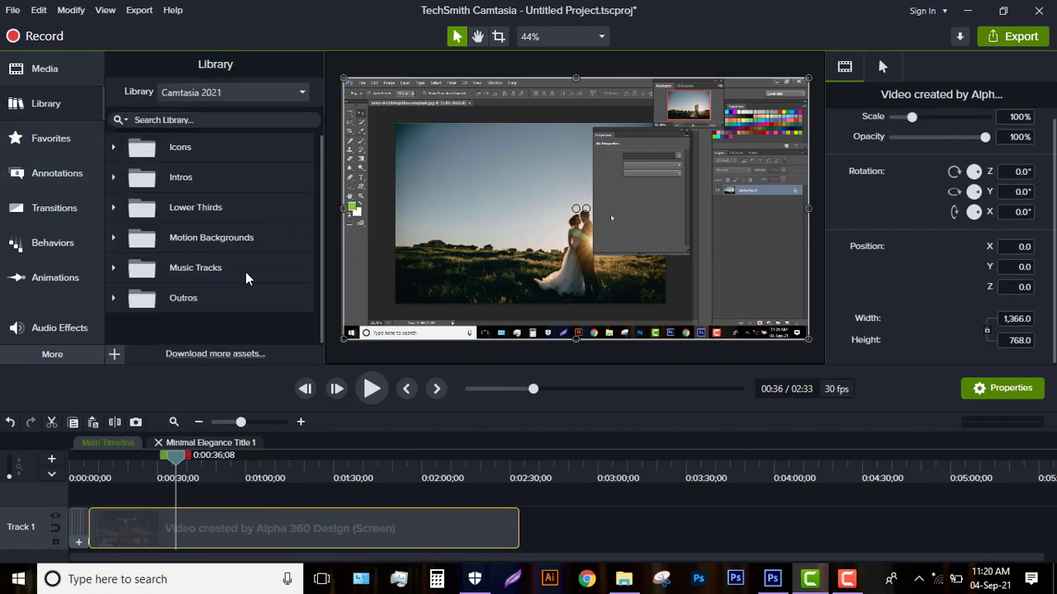
click(216, 246)
drag(321, 167, 321, 196)
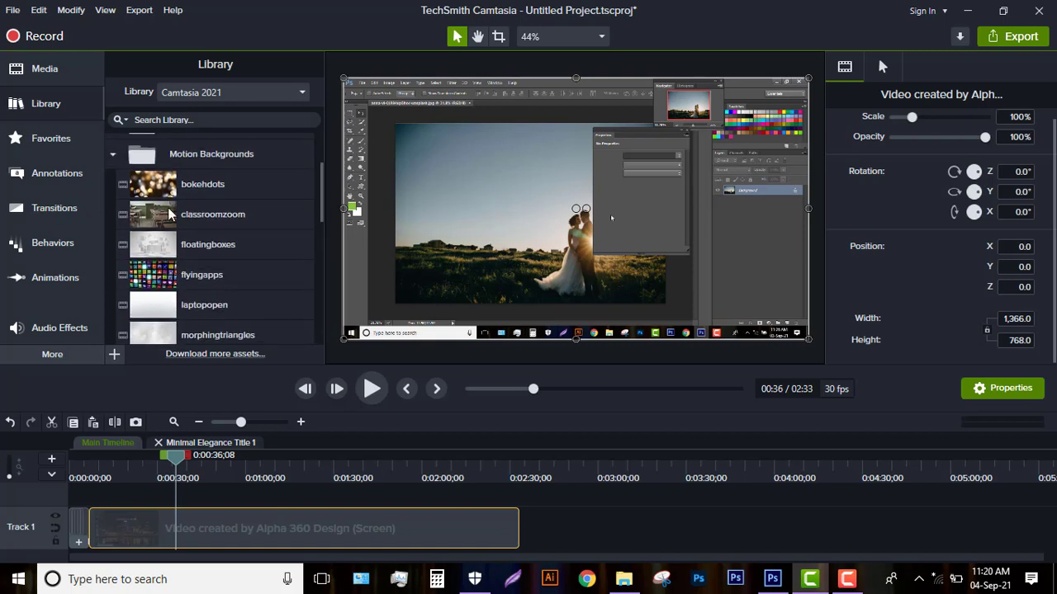
double_click(157, 187)
drag(172, 213, 514, 533)
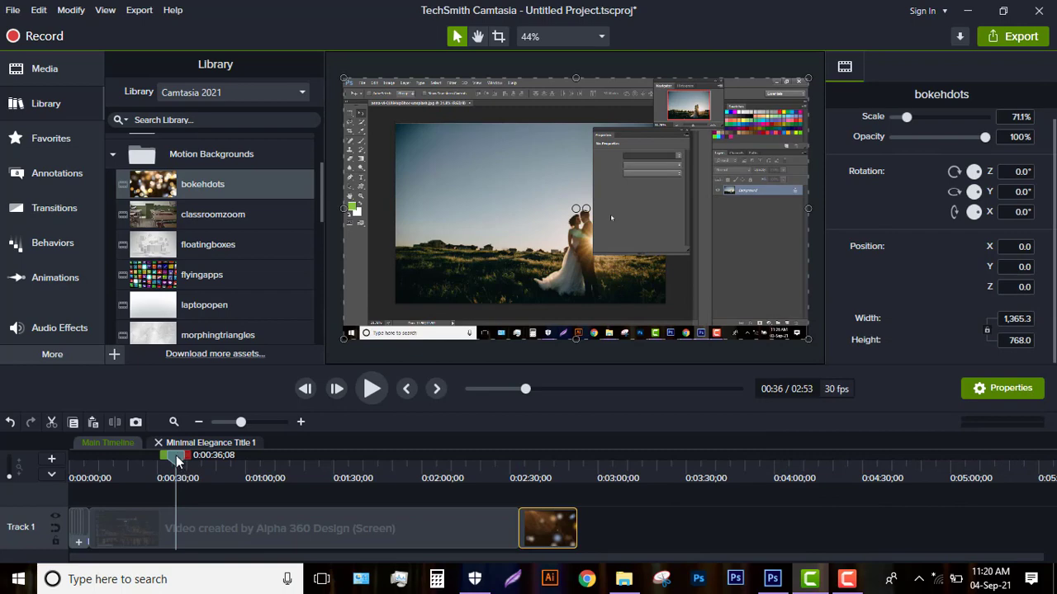
Add a plain text callout on Track 2 above the bokehdots clip and stretch it to match that clip's length.
drag(177, 462, 531, 495)
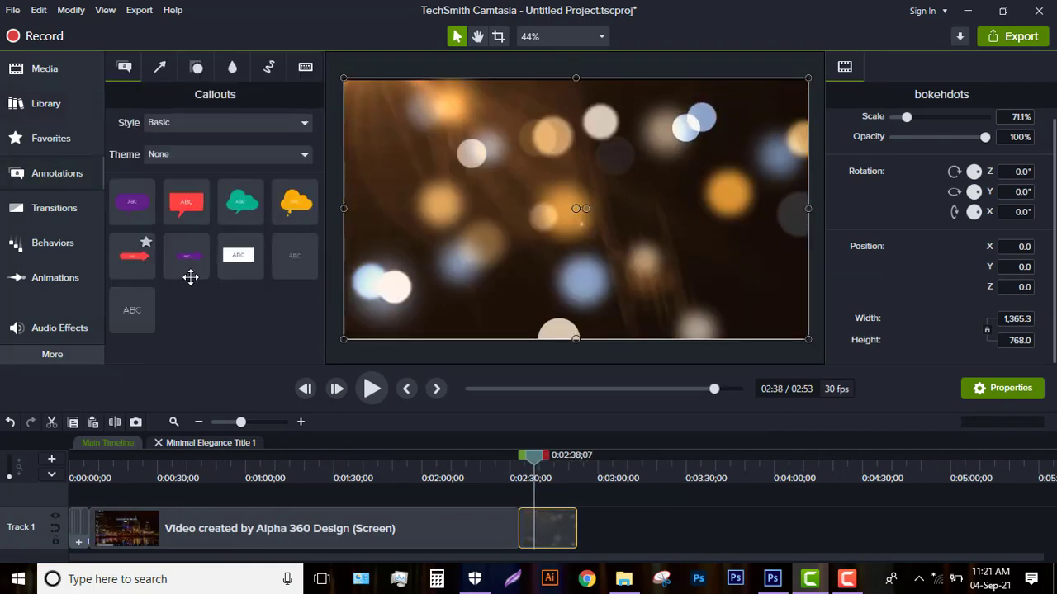
click(190, 277)
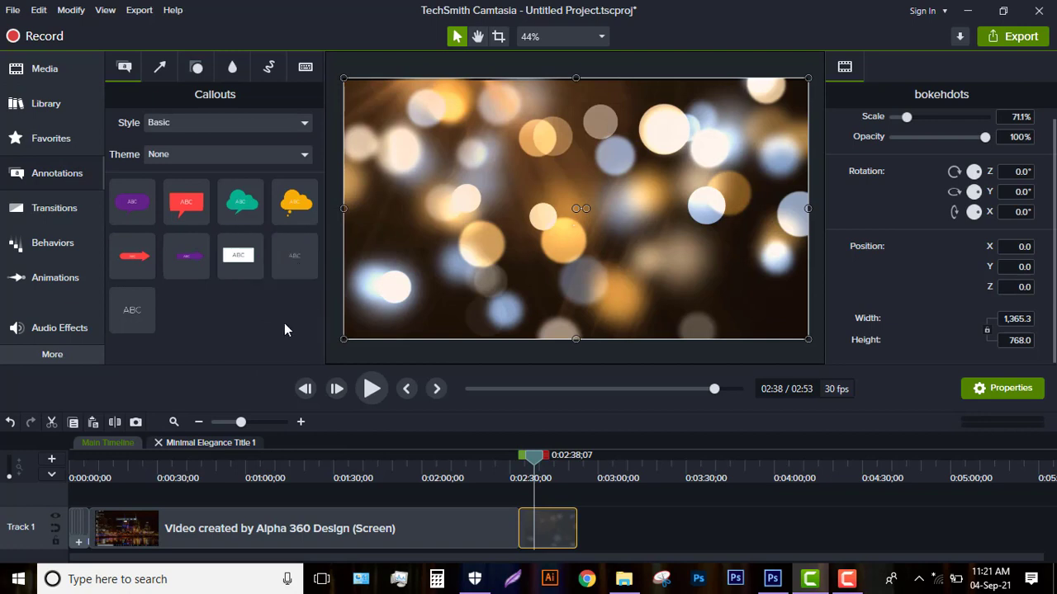
drag(307, 308, 504, 457)
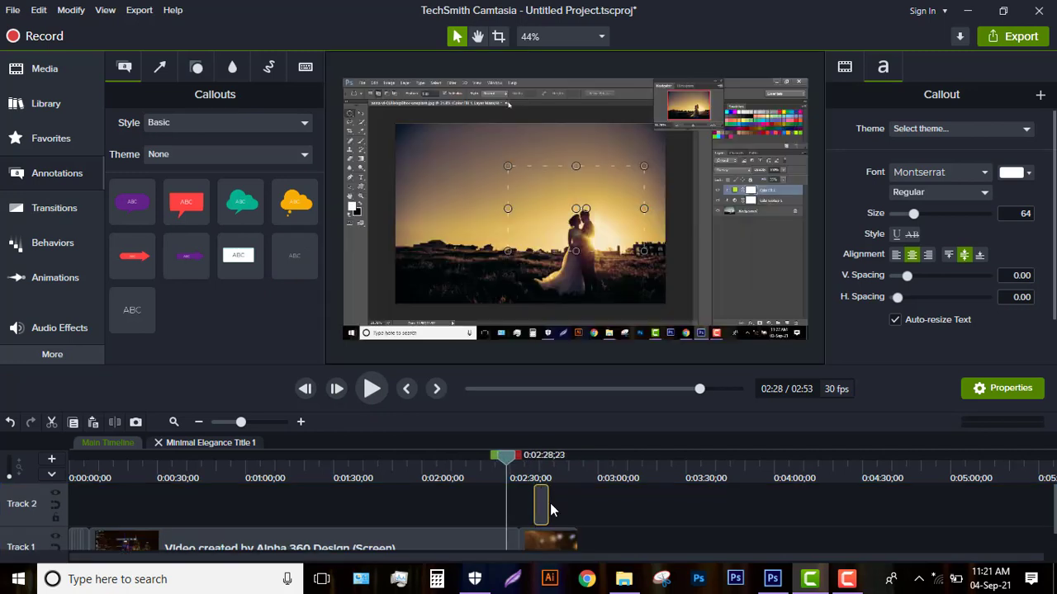
drag(546, 501, 577, 500)
drag(532, 460, 547, 463)
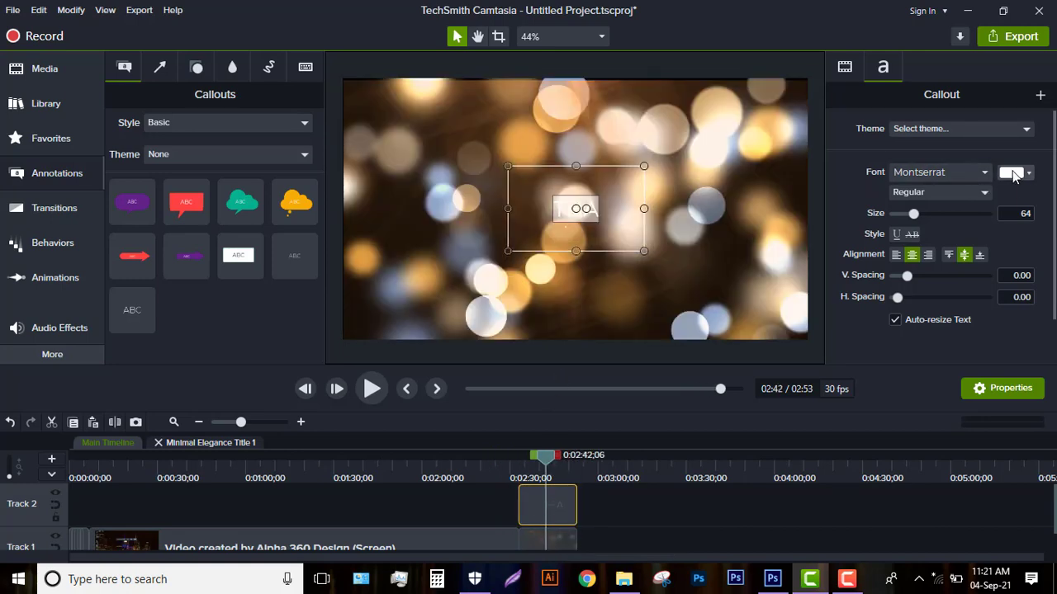
Make the callout text black and bold, reading "THANKS FOR WATCHING", and widen its box so the text fits on one line.
click(1014, 174)
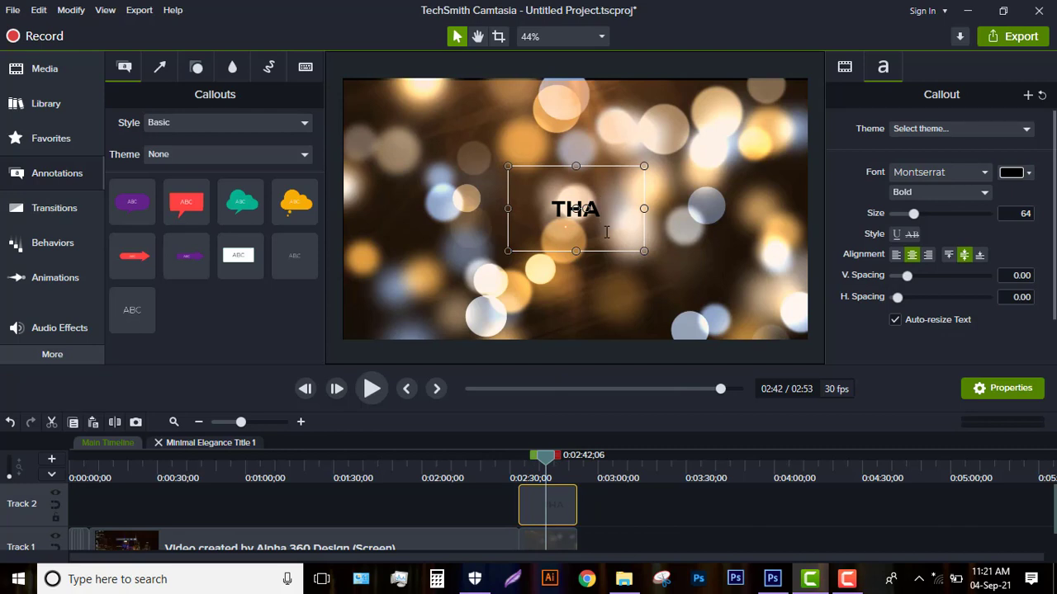
text(NKS)
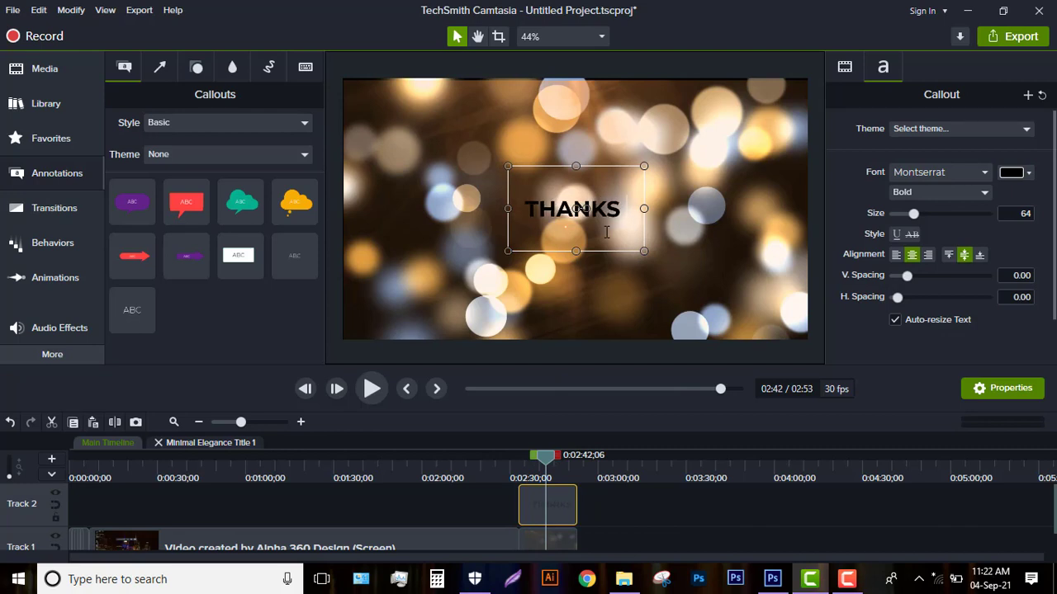
text( FOR W)
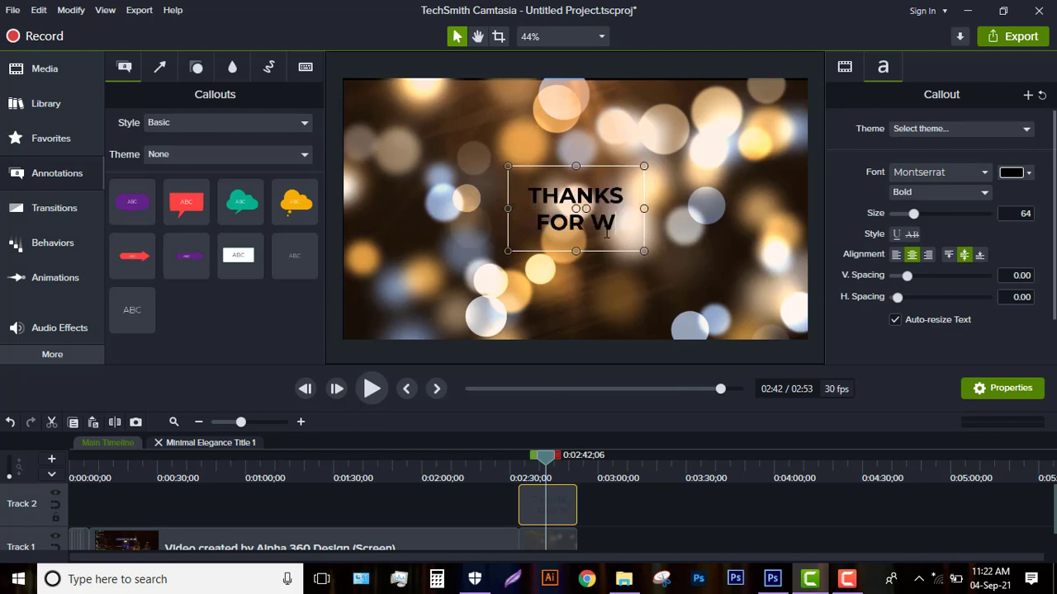
text(ATCHING)
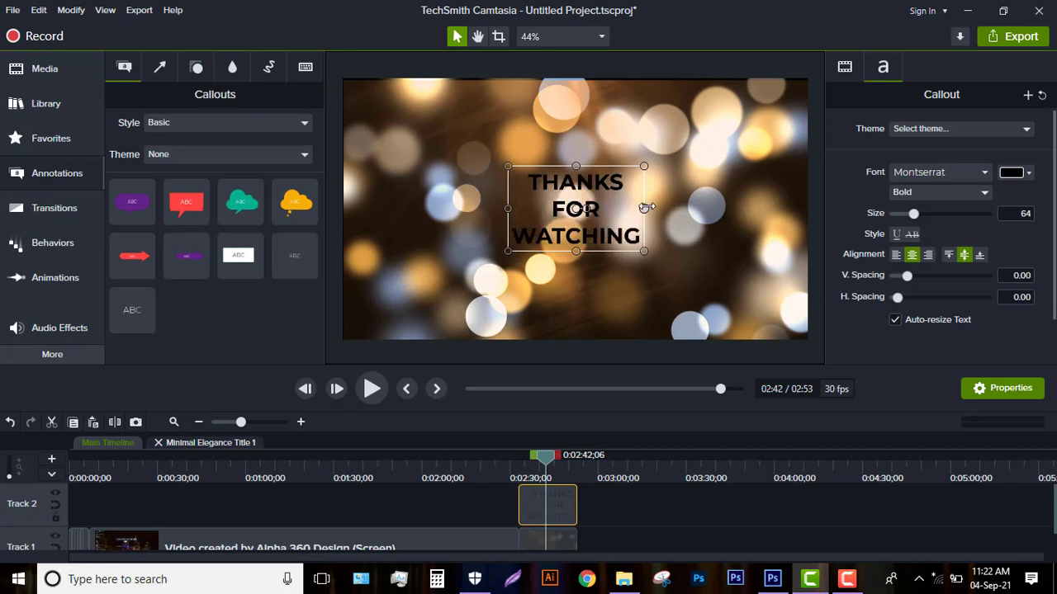
drag(645, 207, 738, 208)
drag(510, 209, 392, 207)
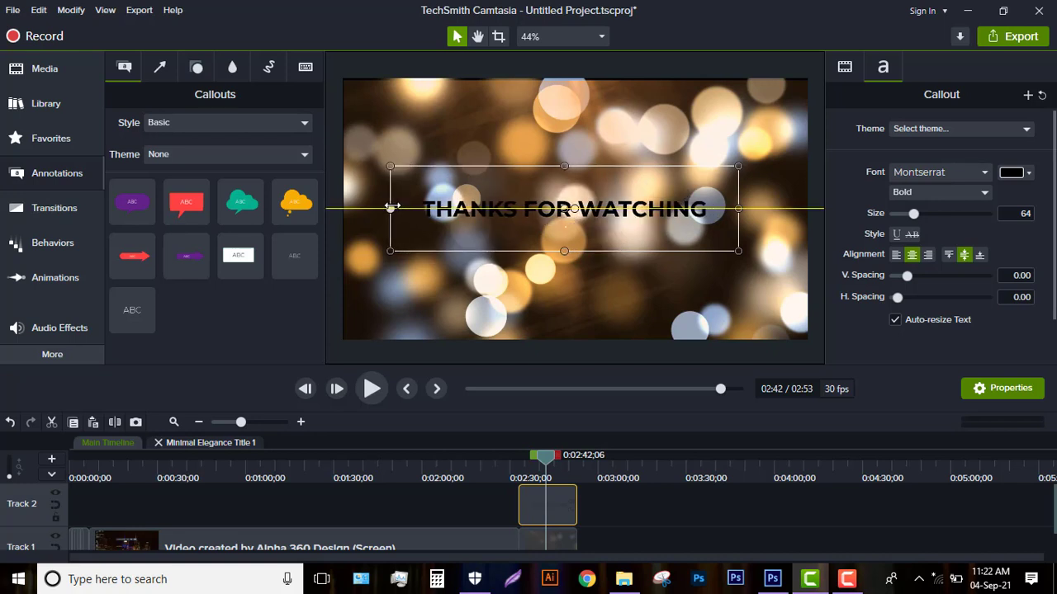
Apply the Drifting behavior to the "THANKS FOR WATCHING" callout and preview its animation.
click(53, 243)
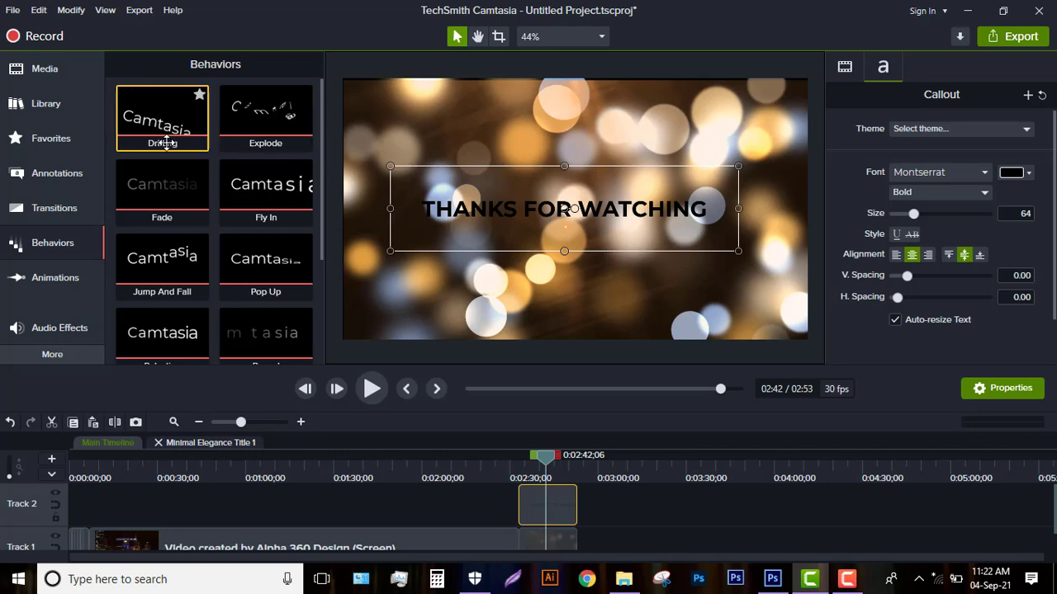
drag(166, 145, 520, 487)
drag(520, 487, 533, 502)
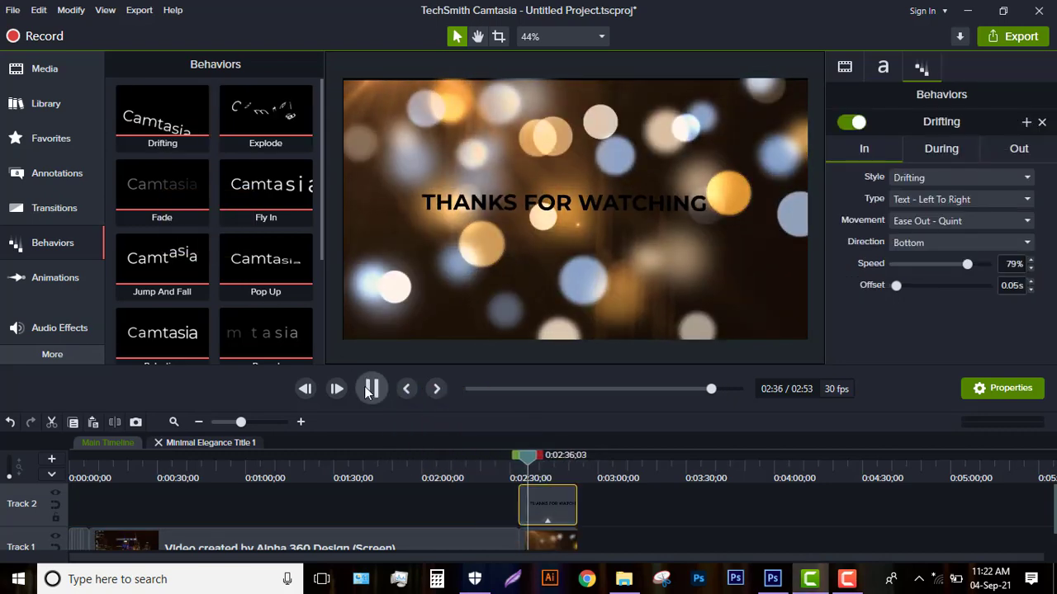
click(369, 392)
Shorten the callout and the bokehdots clip together so that both end at about 02:43.
click(563, 539)
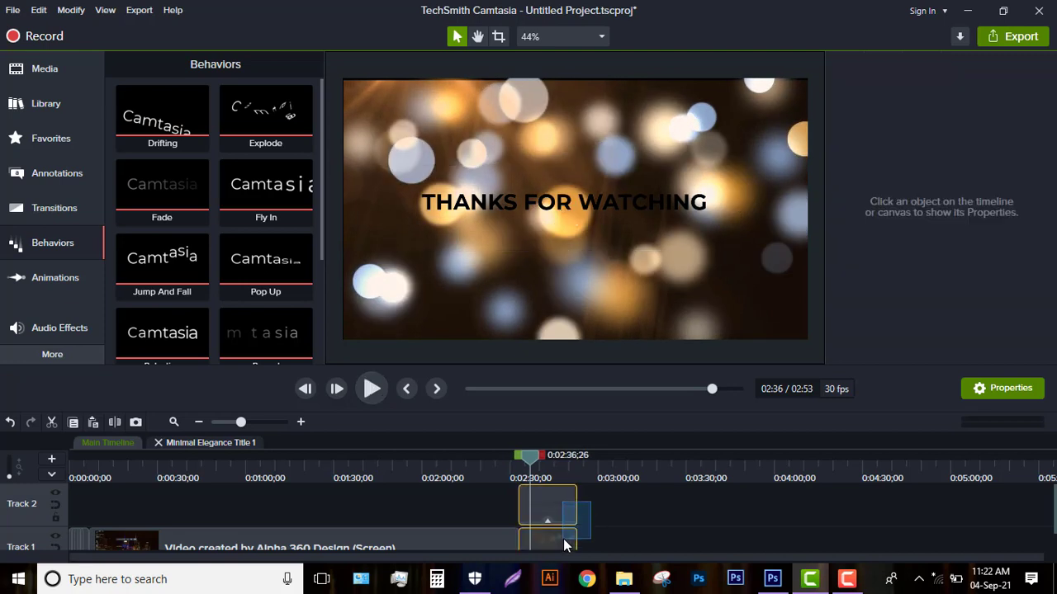
drag(576, 506, 548, 508)
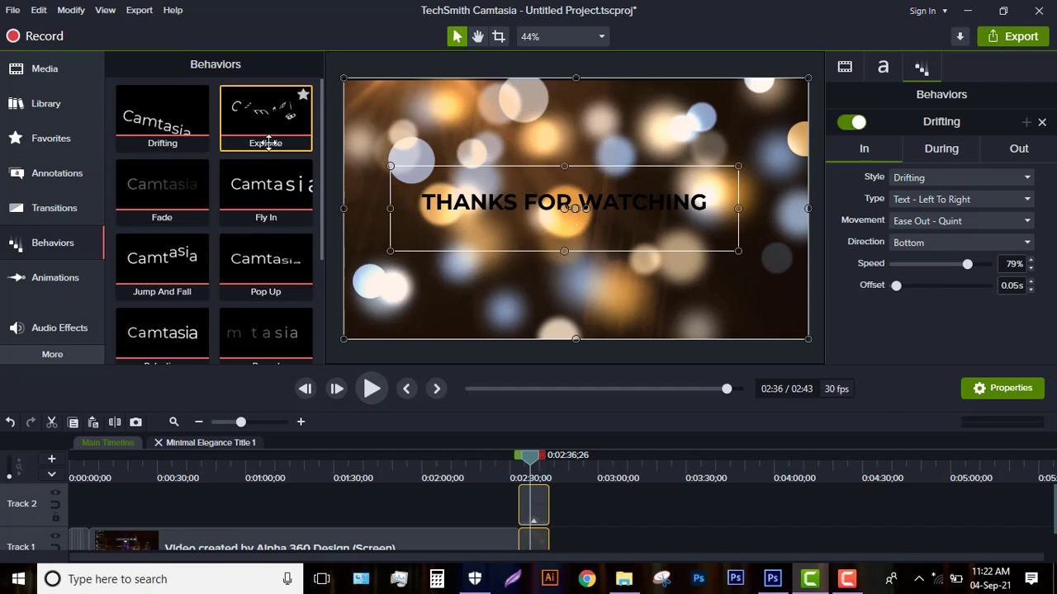
Replace the callout's Drifting behavior with Explode and play the closing screen to preview it.
click(530, 522)
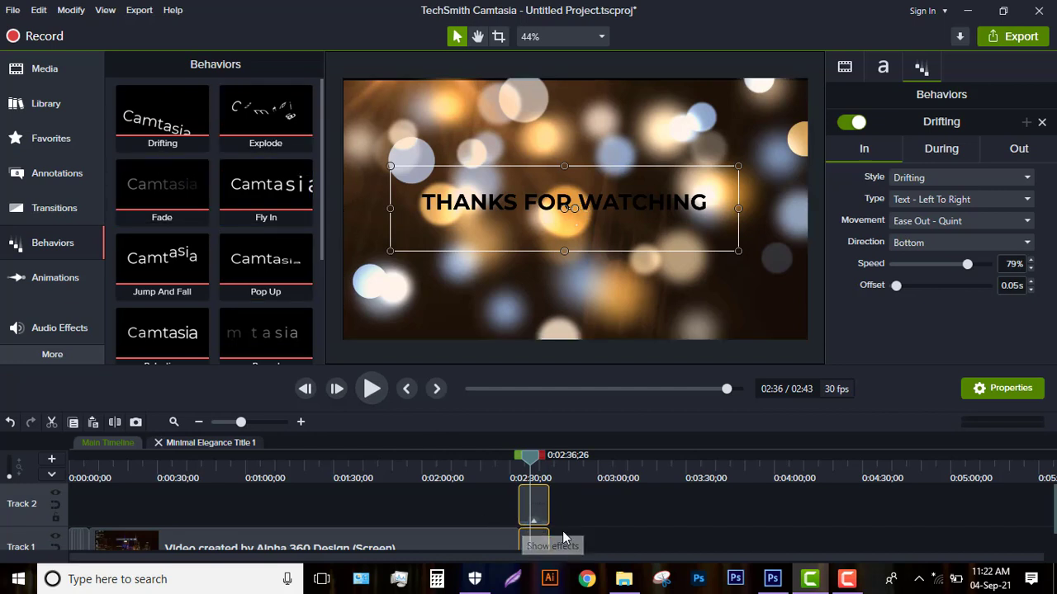
click(536, 518)
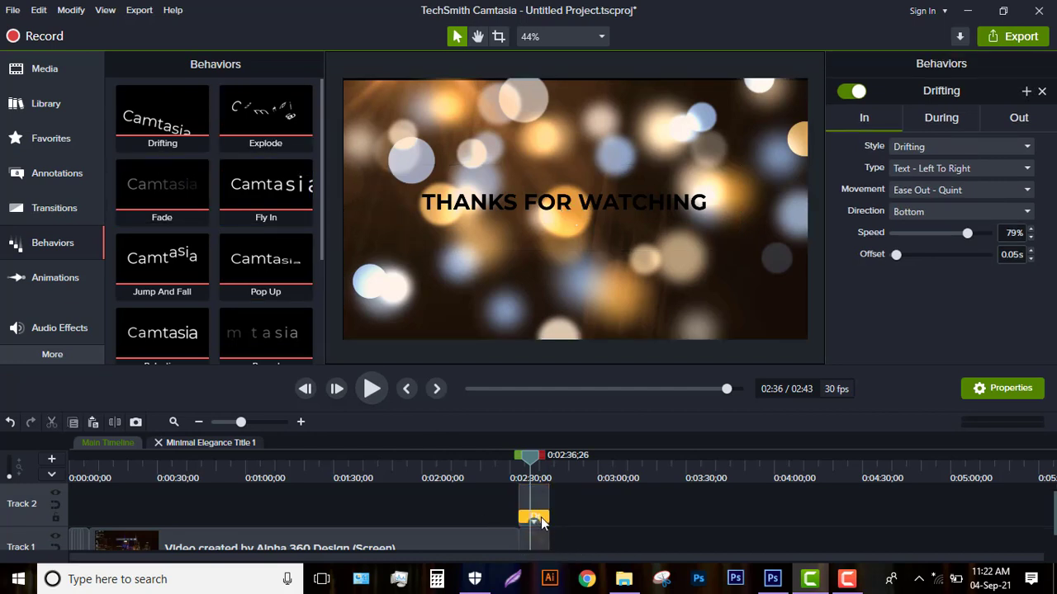
key(Delete)
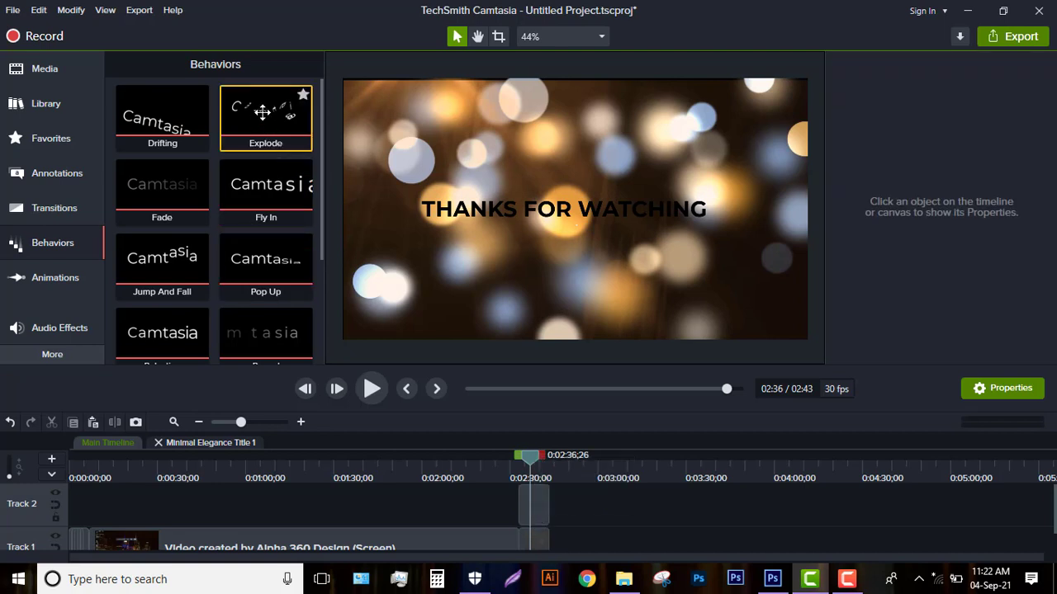
drag(408, 387, 534, 499)
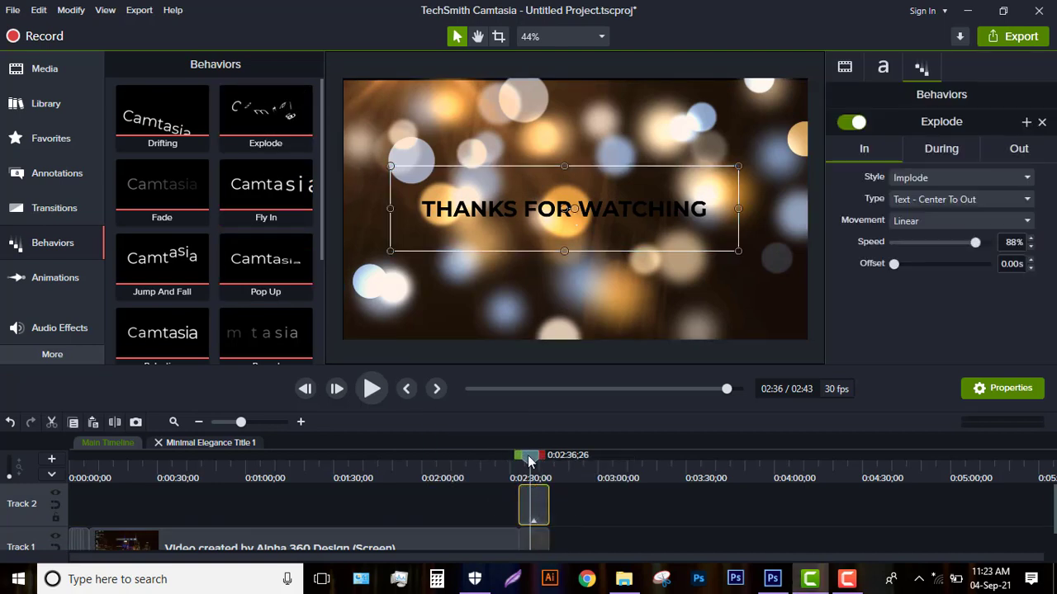
drag(529, 461, 514, 460)
click(366, 393)
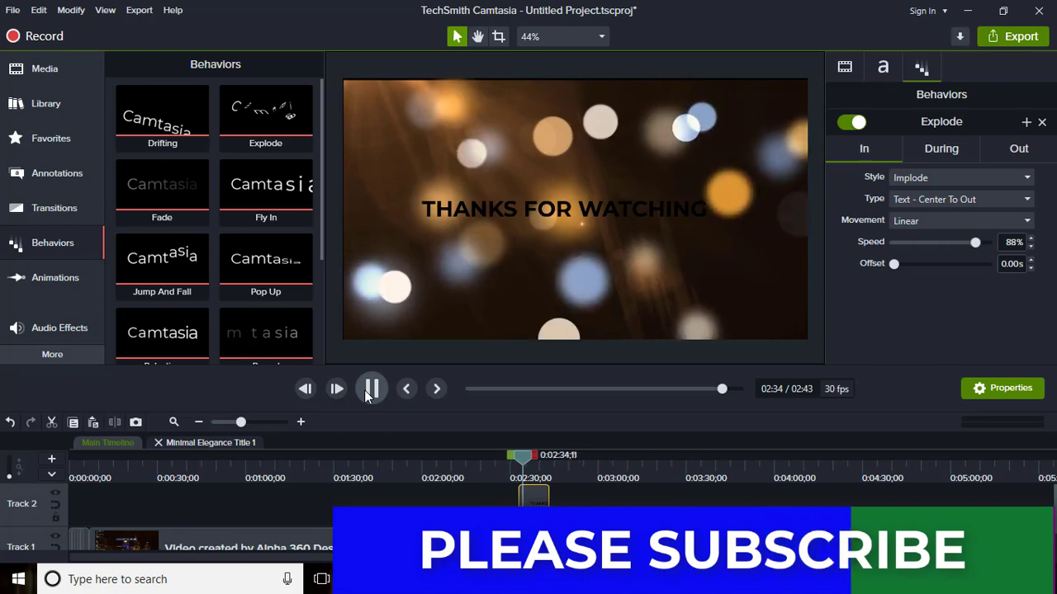
Trim the callout and the bokehdots clip together to end at about 02:39, and play the shortened closing screen.
click(535, 500)
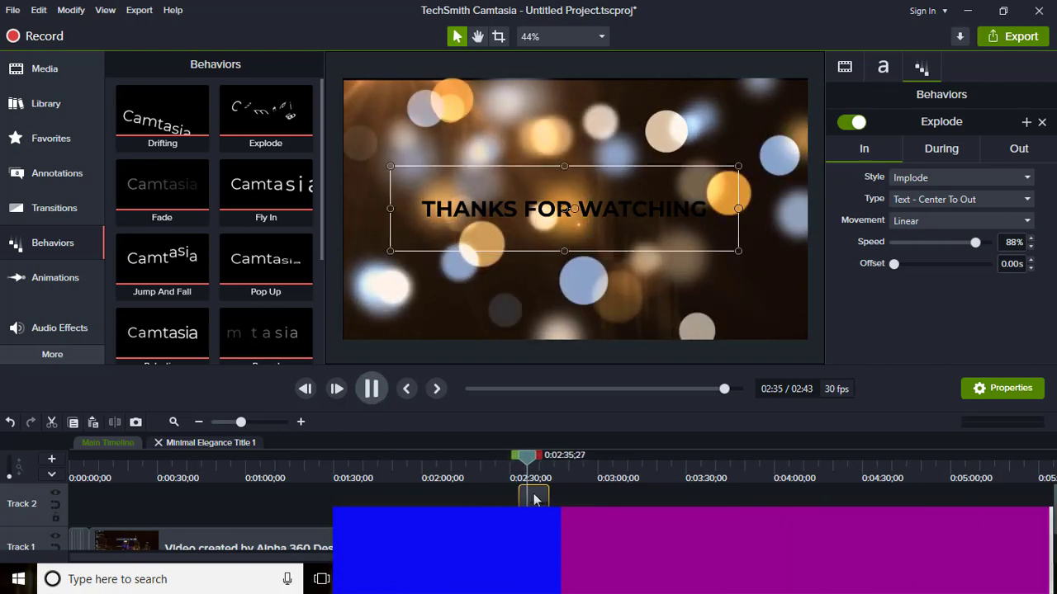
drag(567, 502, 536, 506)
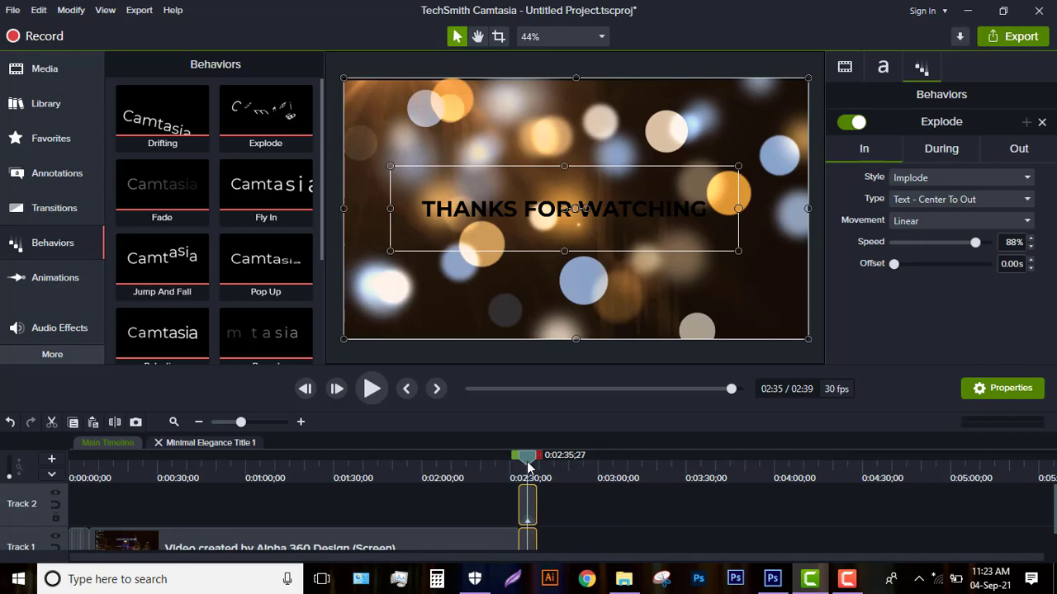
click(369, 394)
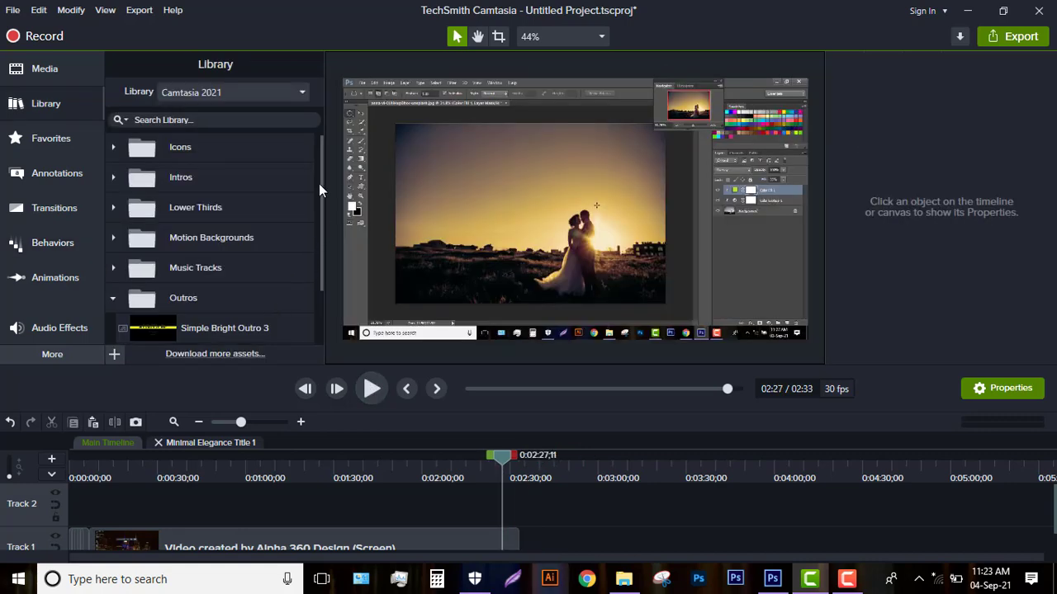
Add the Simple Bright Outro 5 from the library's Outros and place it on Track 1 directly after the screen recording.
drag(321, 186, 309, 270)
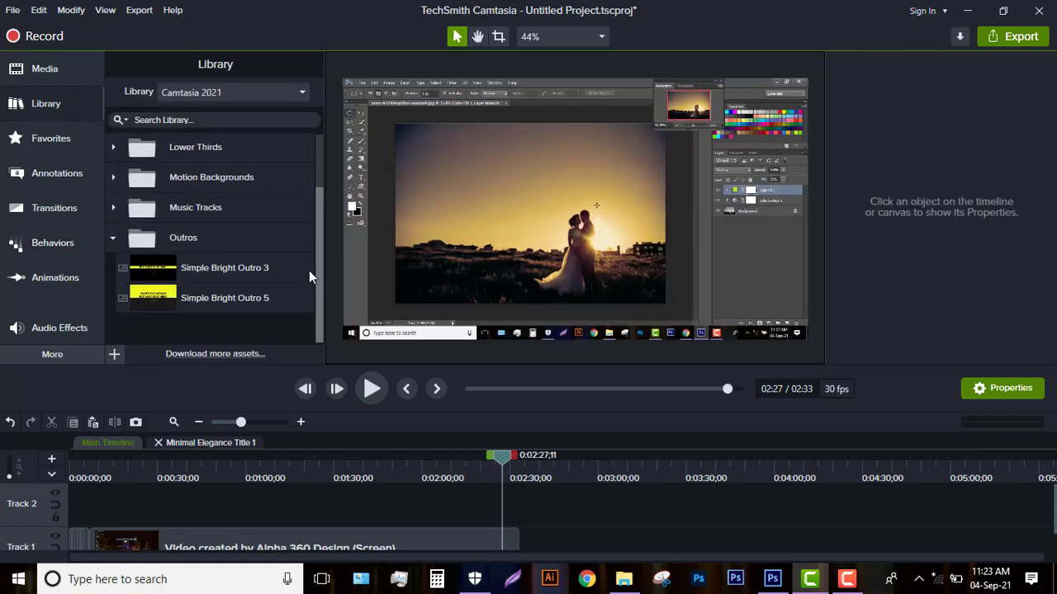
drag(156, 290, 539, 519)
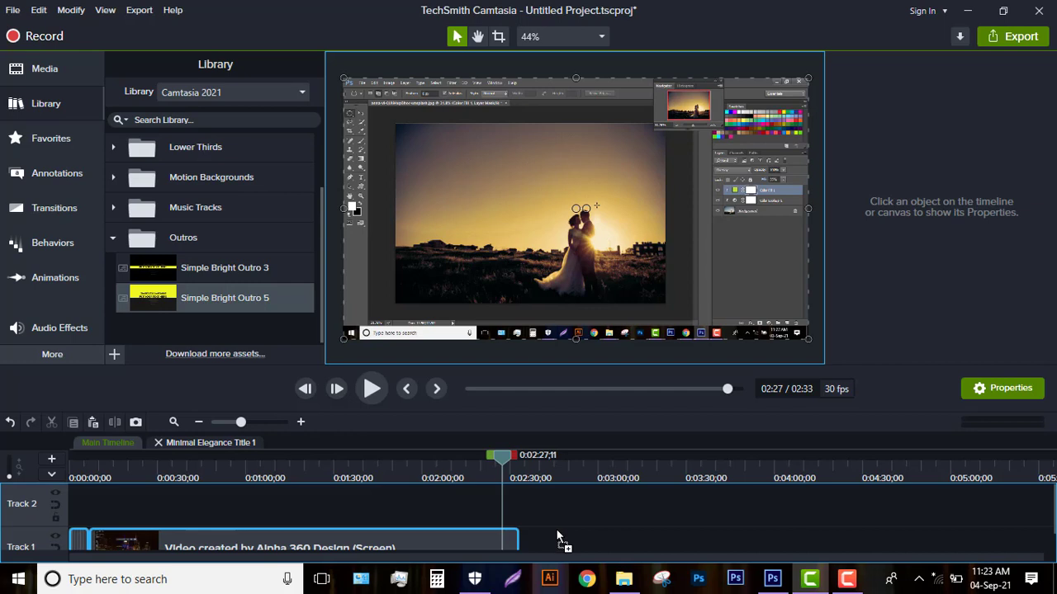
drag(535, 516, 534, 516)
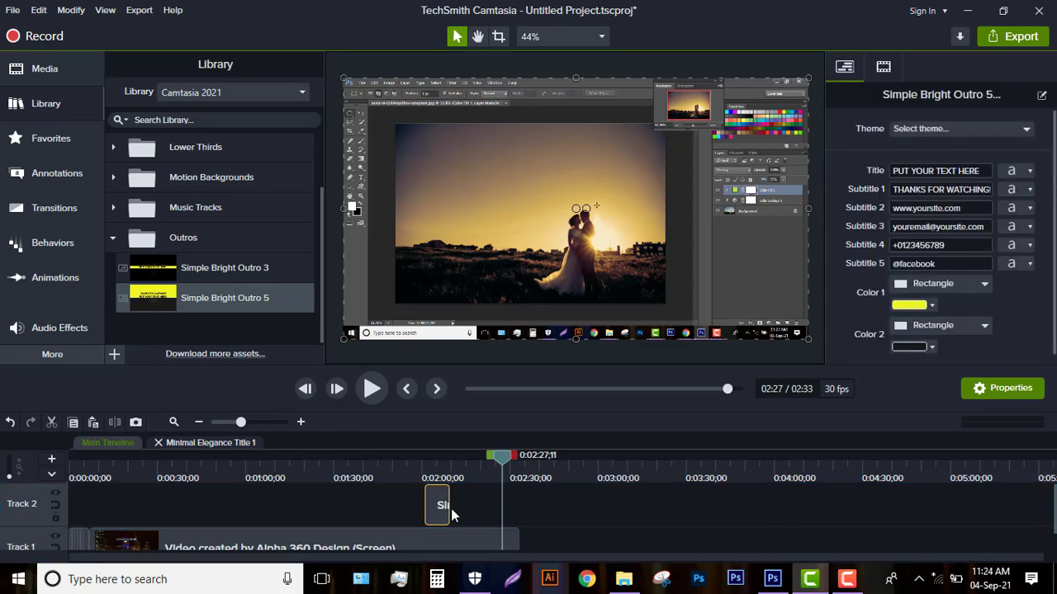
drag(438, 503, 516, 547)
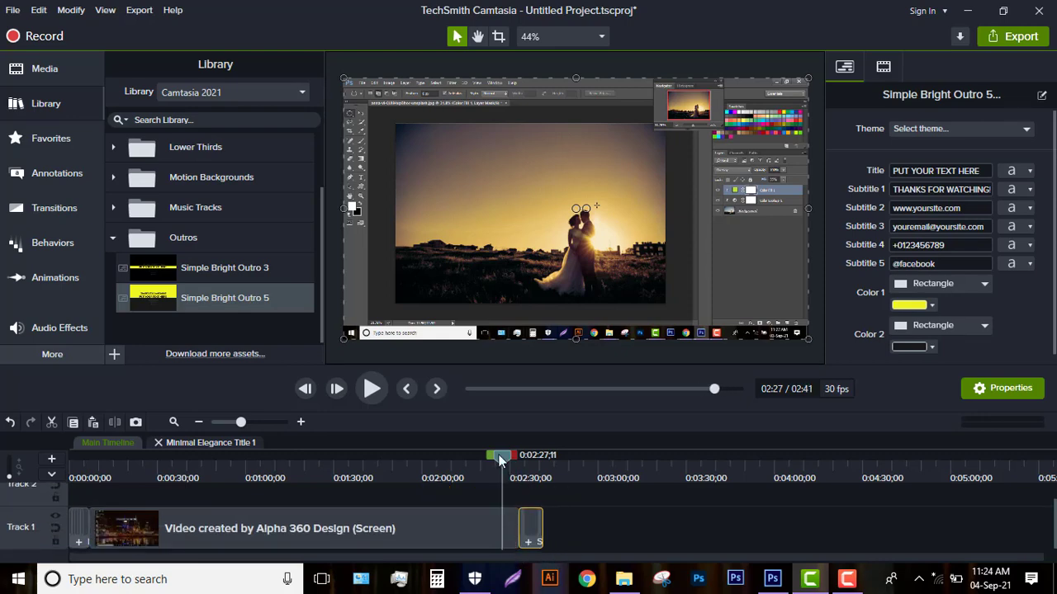
Play the outro from the end of the screen recording and pause it once its placeholder text lines are showing.
drag(502, 453, 514, 456)
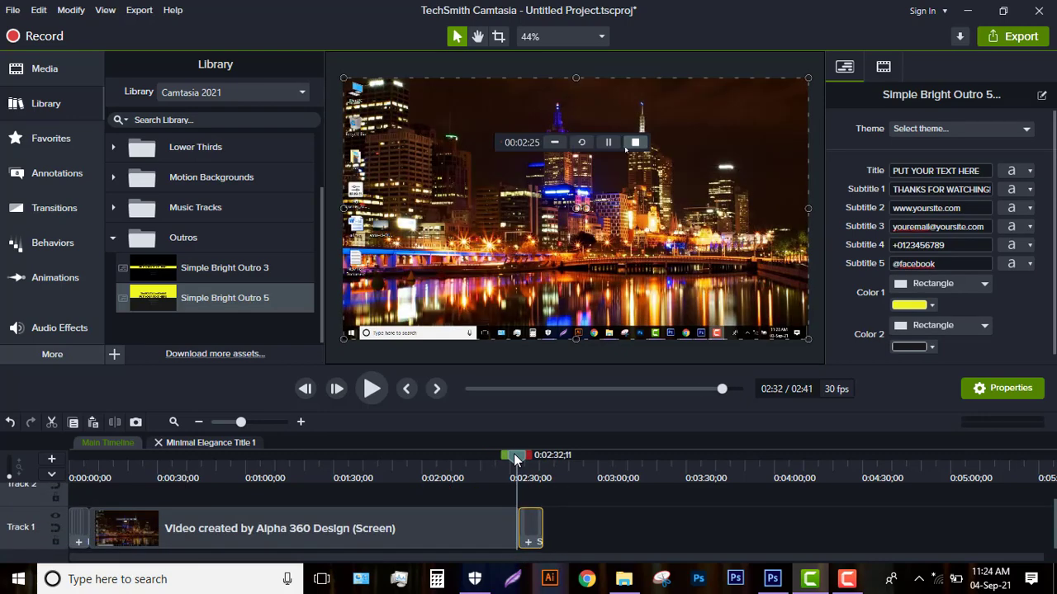
click(371, 390)
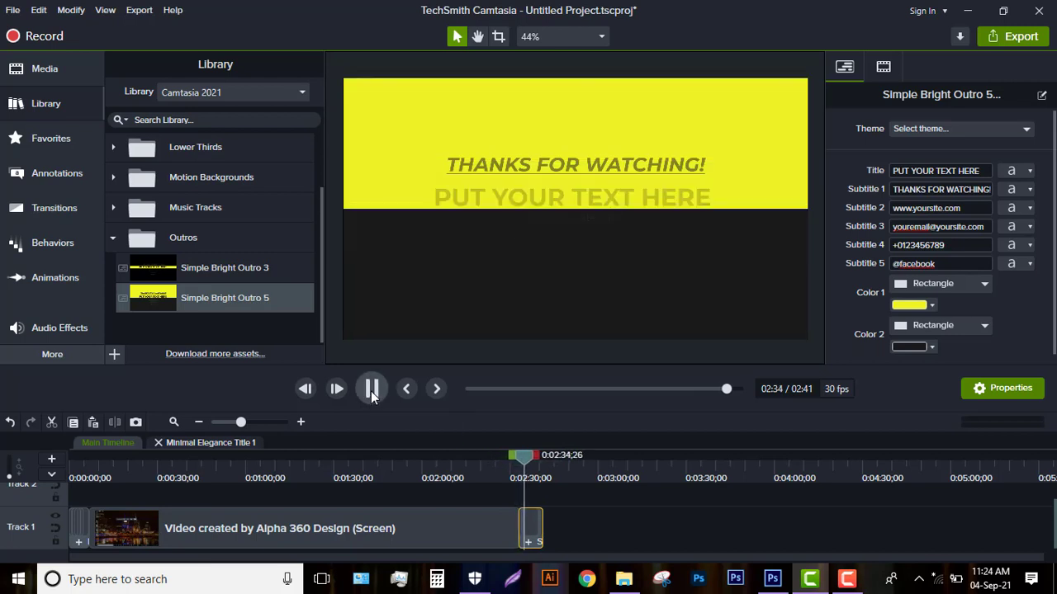
click(372, 391)
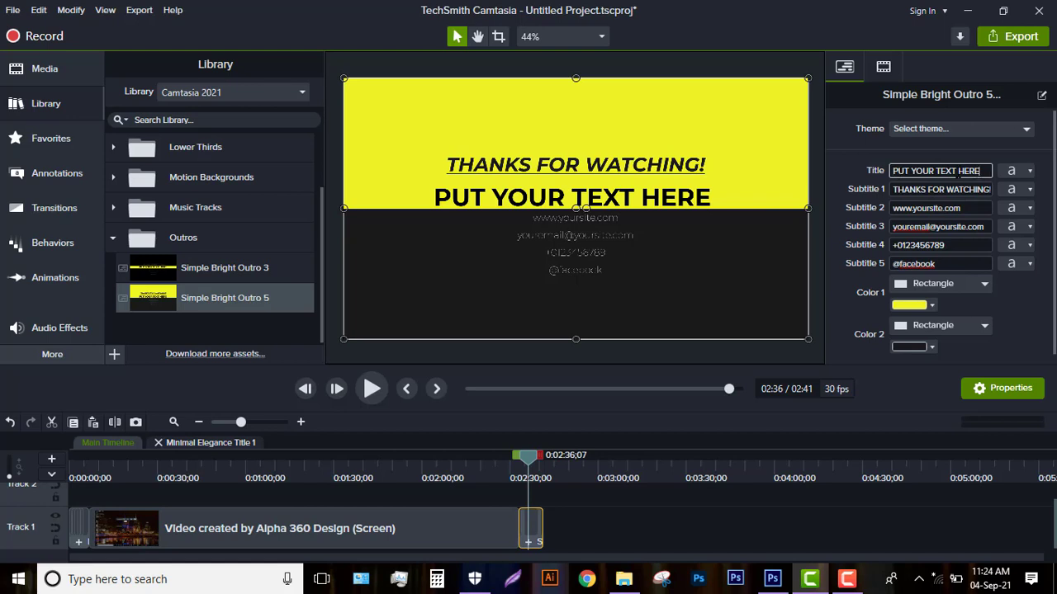
Clear the outro's placeholder text in Title, Subtitle 2 and Subtitle 3.
key(BackSpace)
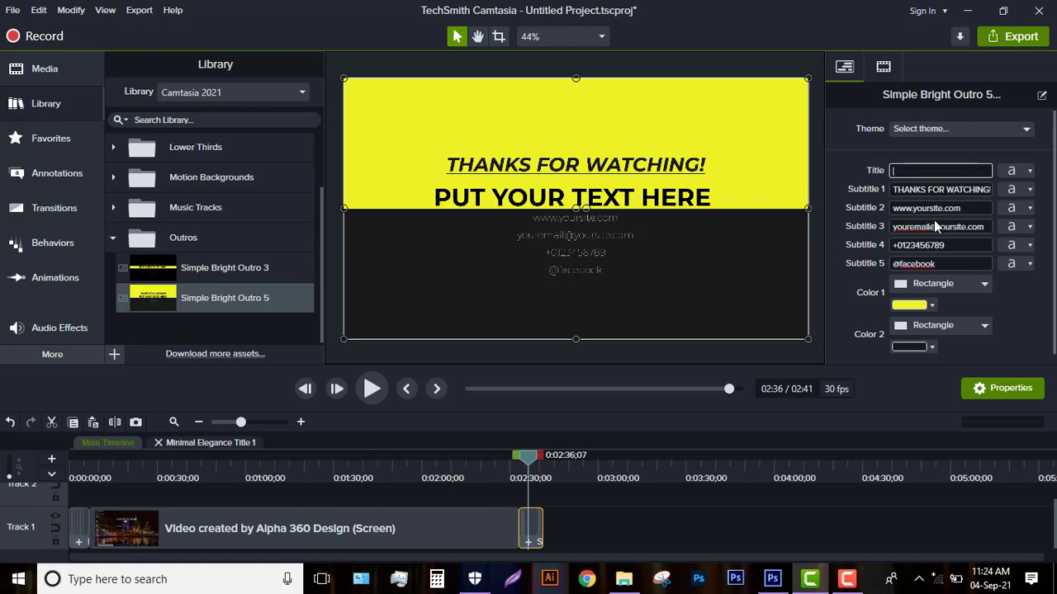
triple_click(938, 208)
key(BackSpace)
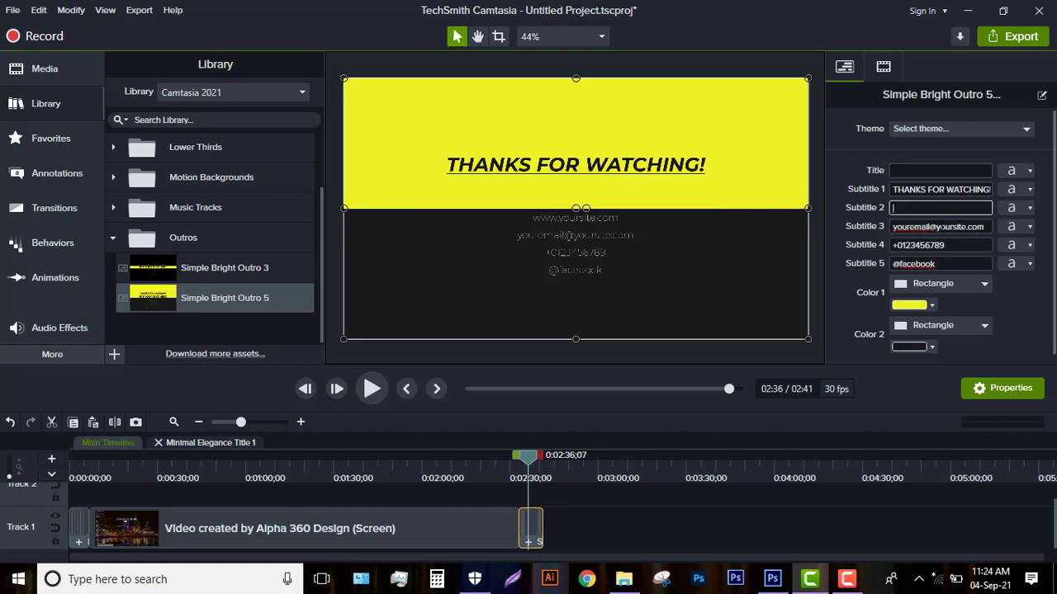
key(Tab)
key(BackSpace)
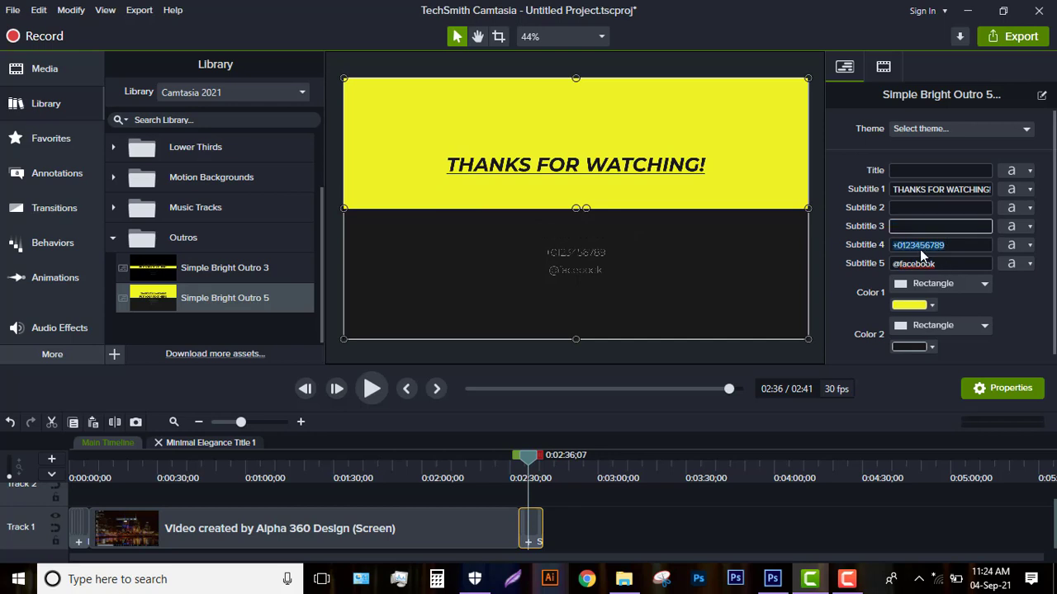